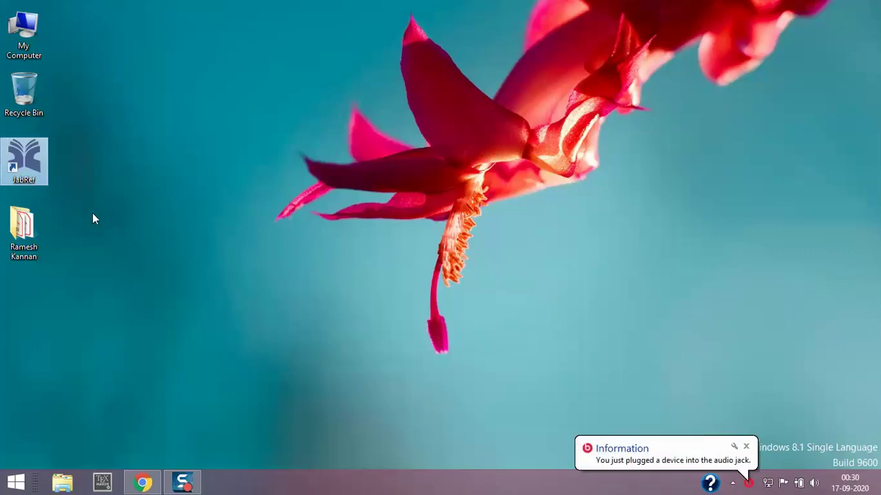
Step: Launch JabRef from the desktop and create a new empty library
left_click(152, 186)
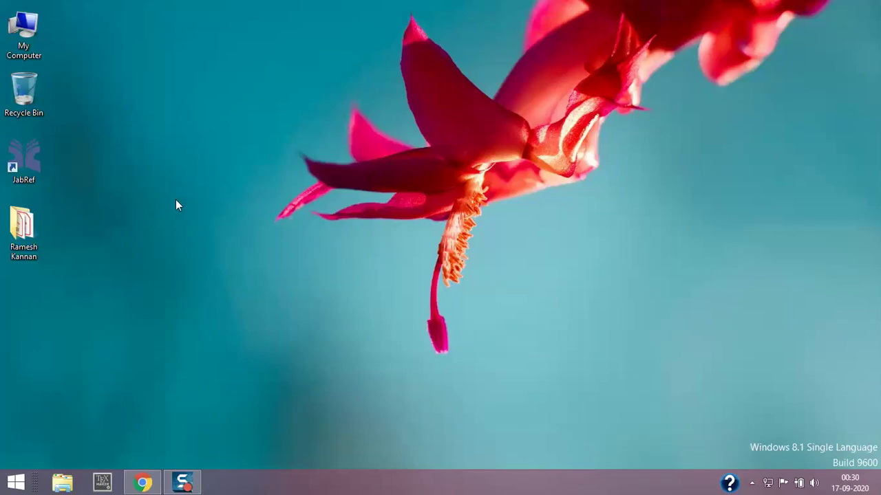
double_click(31, 157)
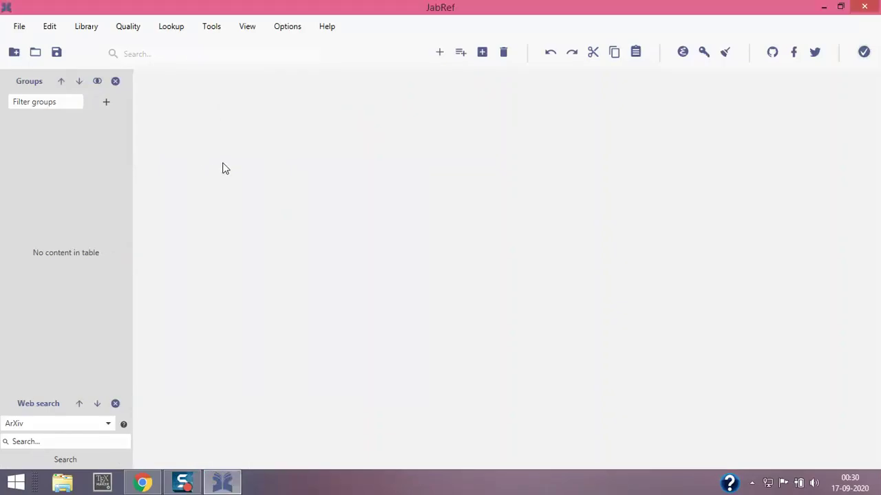
left_click(19, 28)
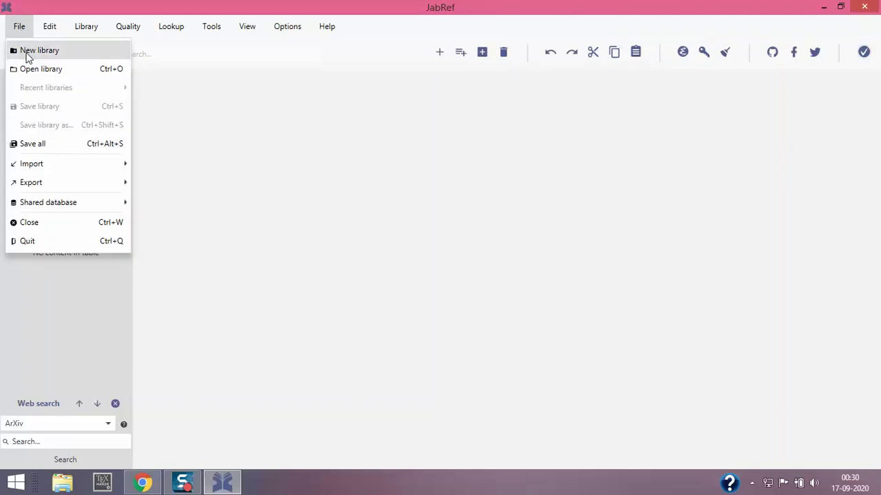
left_click(27, 55)
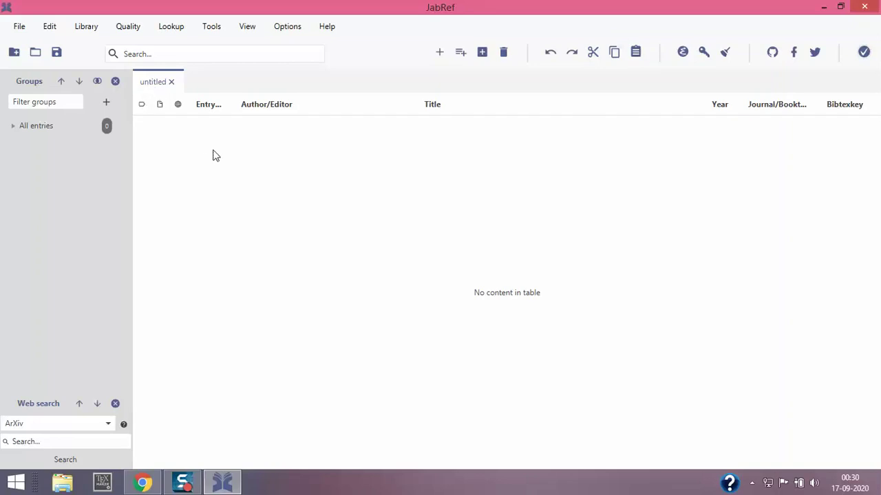
Step: Start saving the library and create and open a desktop folder named "My Ref" as its location
left_click(19, 26)
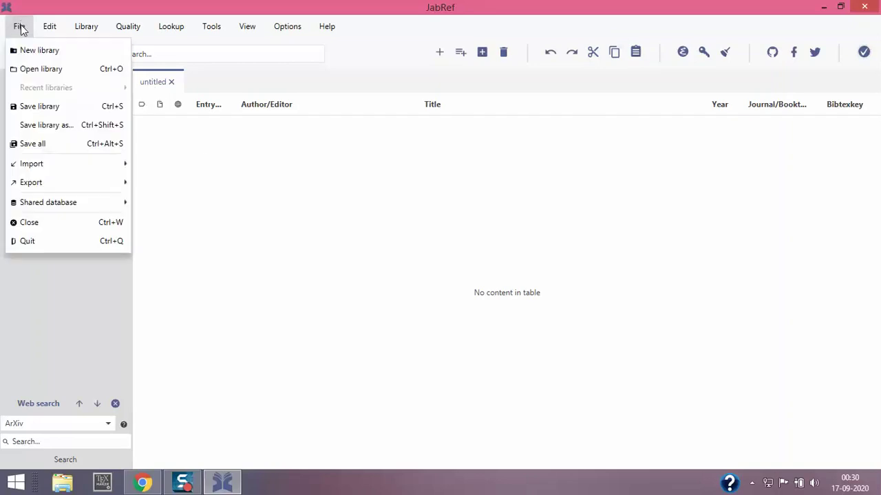
left_click(43, 110)
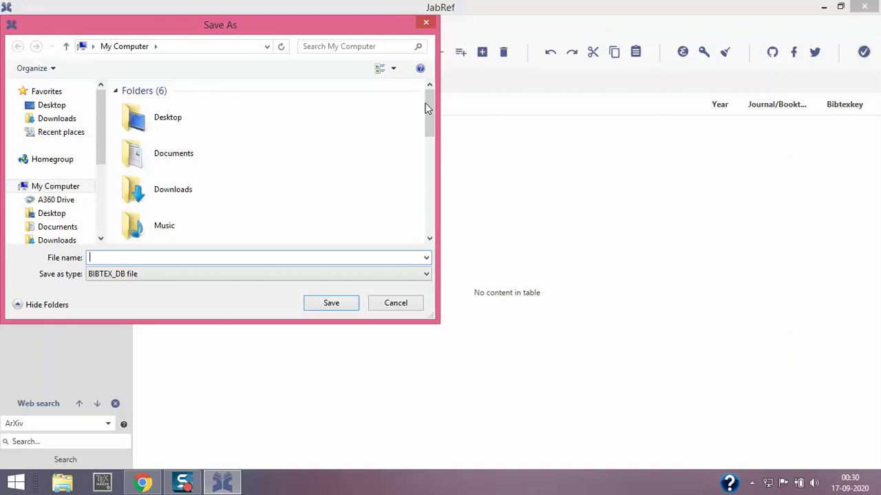
left_click_drag(428, 100, 436, 208)
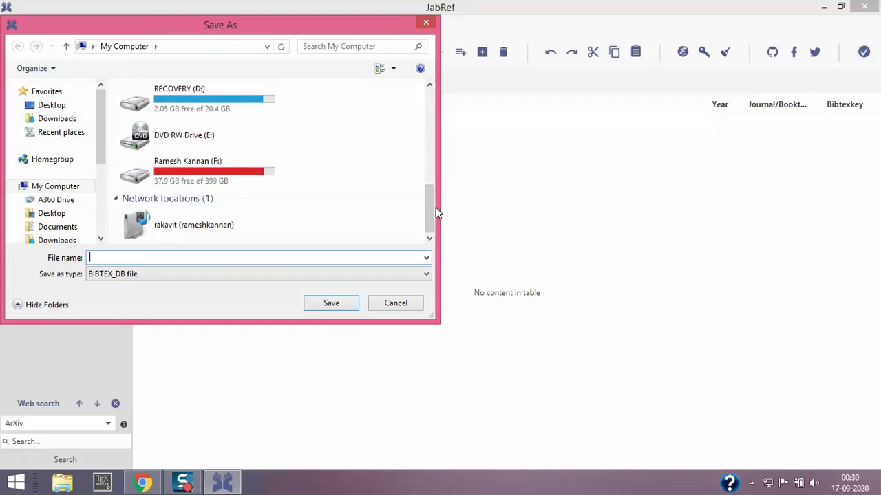
left_click(77, 112)
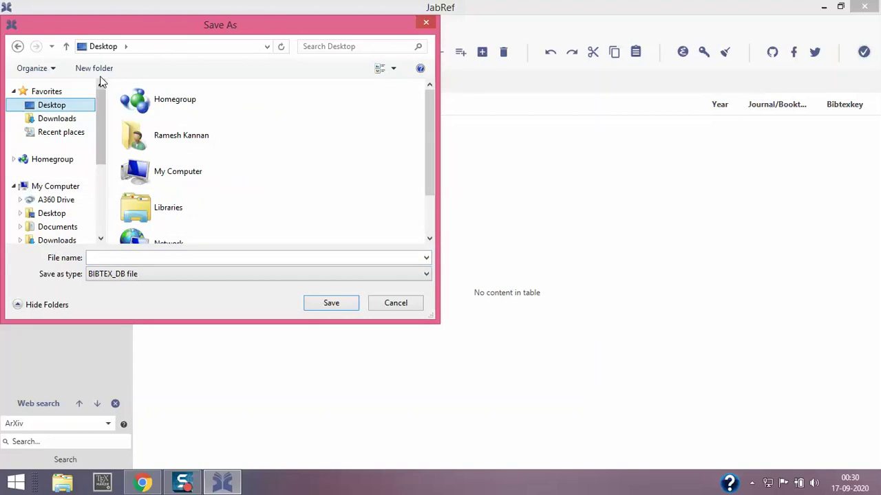
left_click(102, 70)
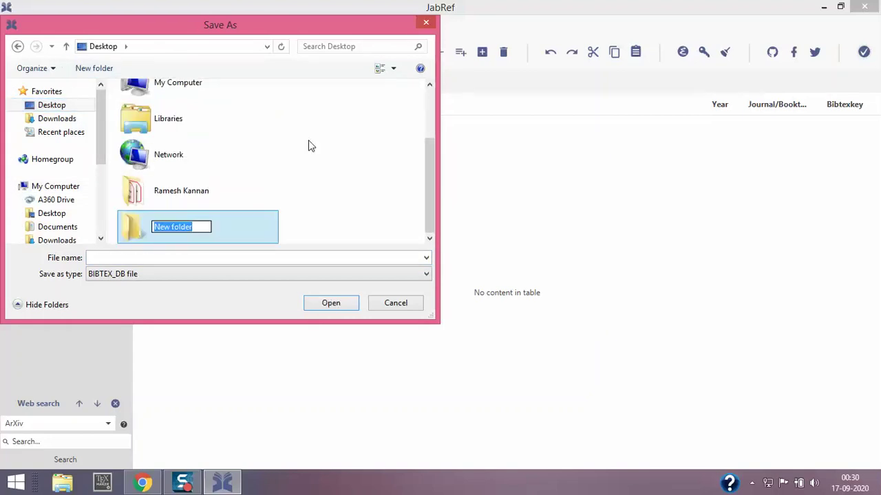
type("My Bibl")
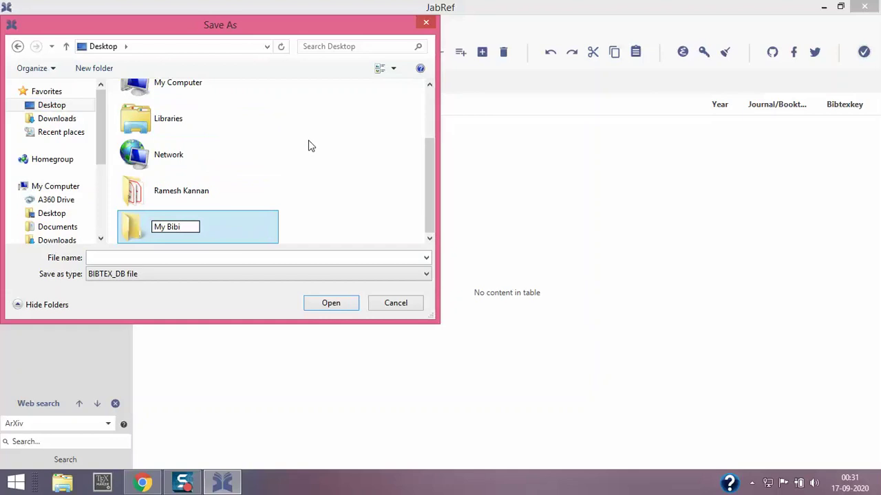
key("BackSpace")
key("BackSpace")
key("BackSpace")
key("BackSpace")
type("Ref")
double_click(129, 229)
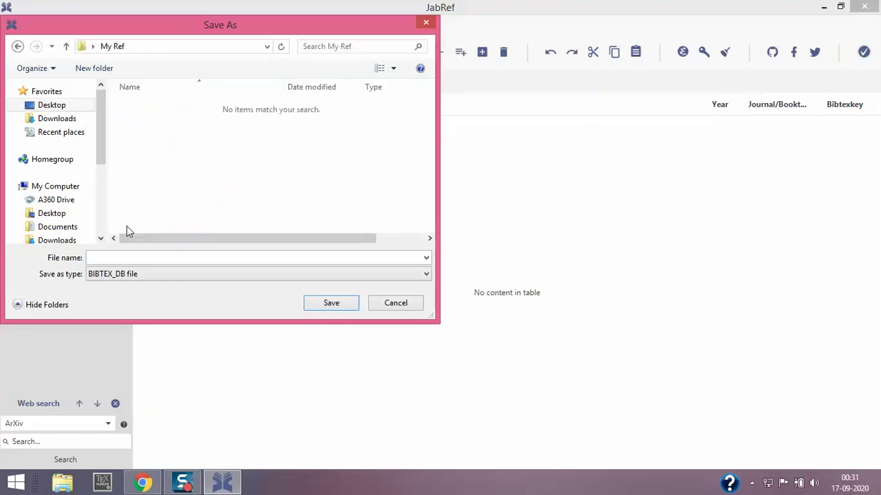
Step: Save the library as PhDRes in the My Ref folder
left_click(122, 257)
type("P")
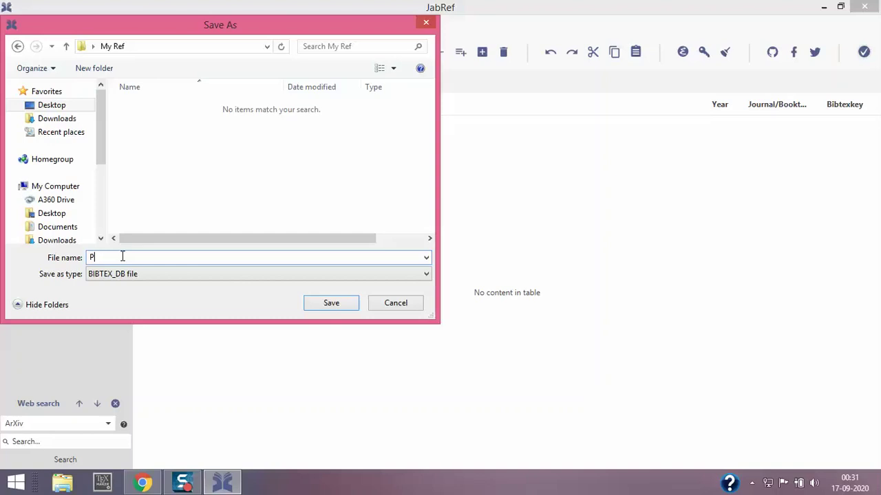
type("hDRes")
left_click(336, 303)
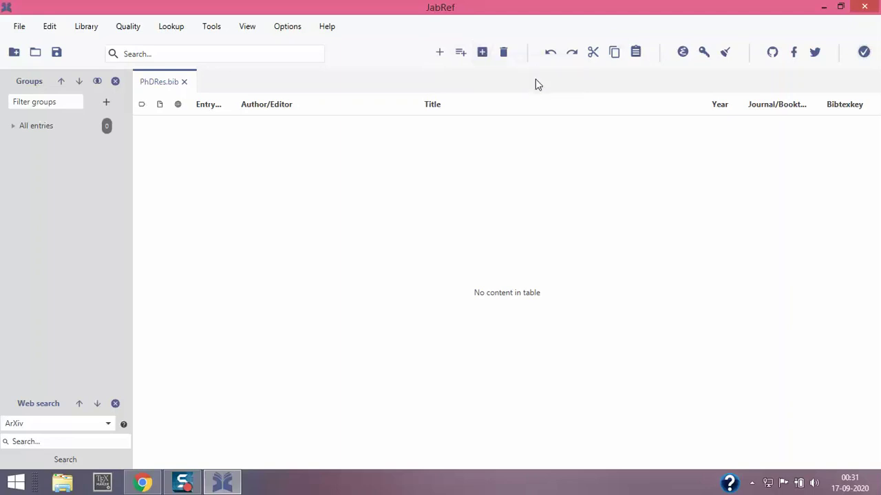
Step: Add a blank Article entry to the PhDRes library
left_click(438, 55)
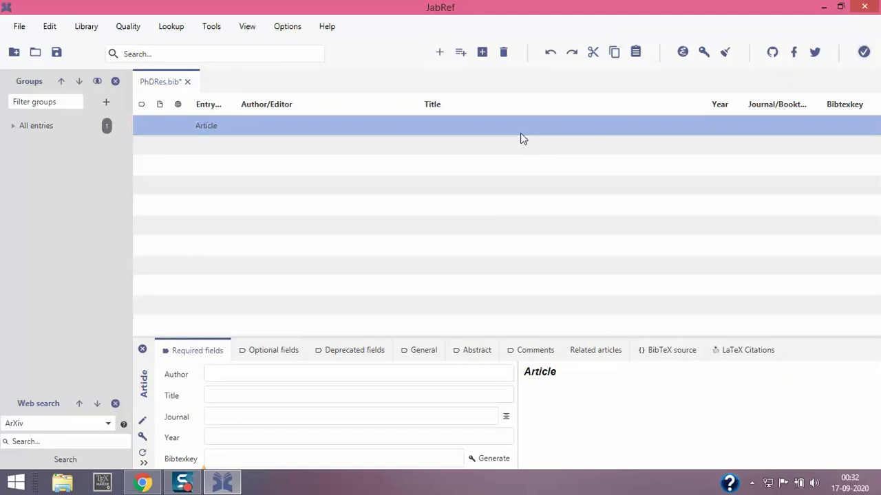
Step: View the Plain References Parser and the available entry types, closing each without adding an entry
left_click(482, 52)
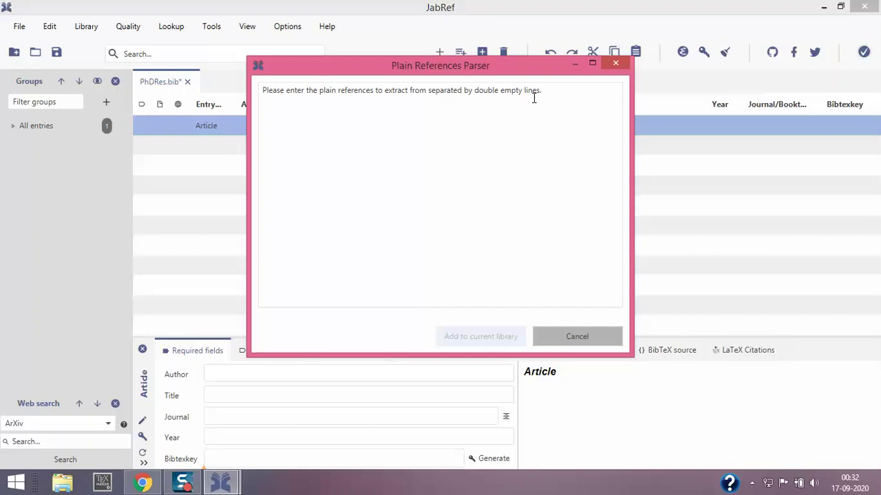
left_click(616, 64)
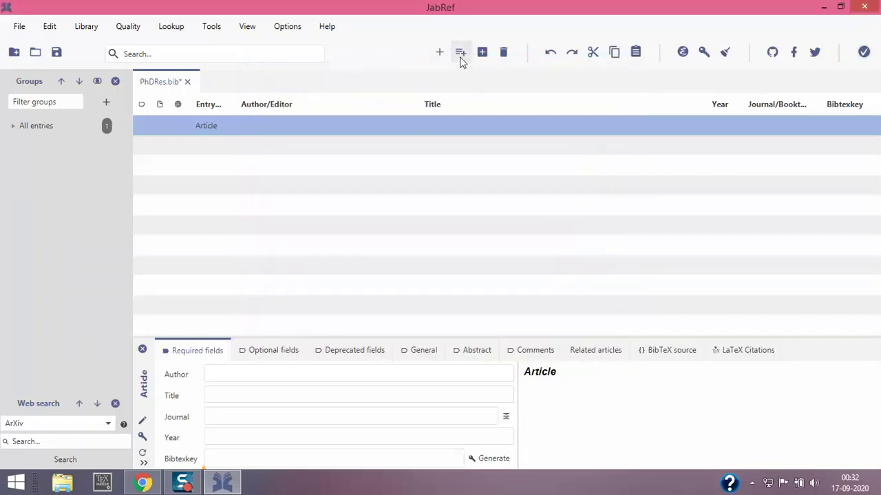
left_click(460, 54)
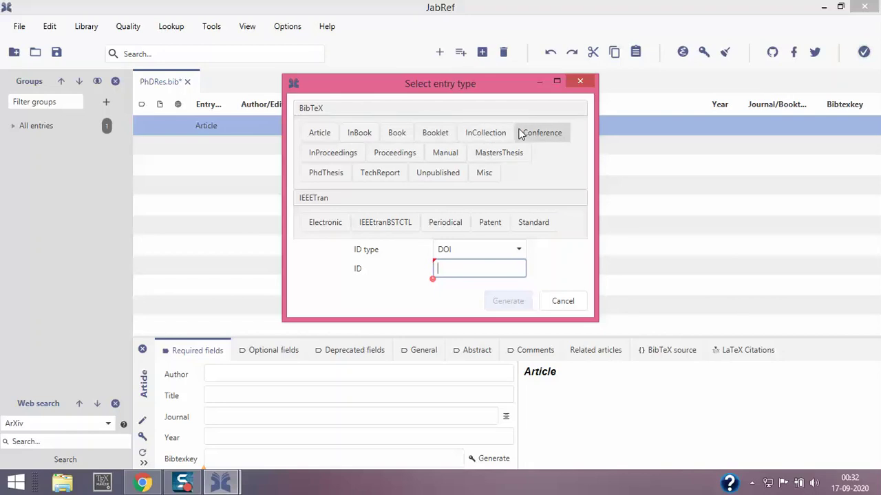
left_click(578, 81)
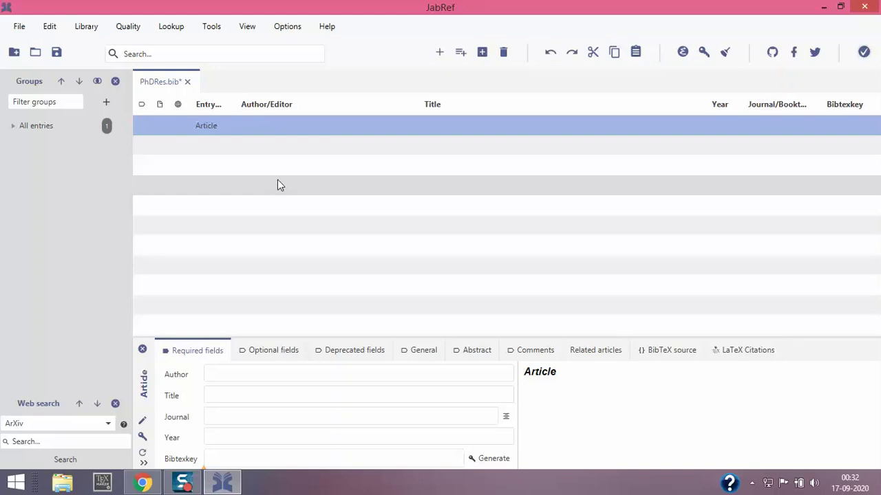
Step: Switch to Chrome, search Google for "Automated Constructability" and open the SpringerLink article on the constructability rating framework
left_click(141, 483)
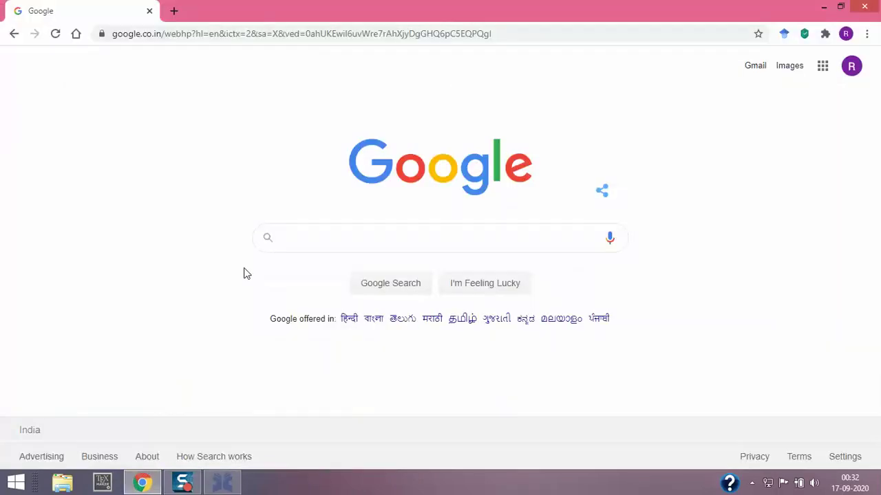
left_click(291, 235)
type("Automated ")
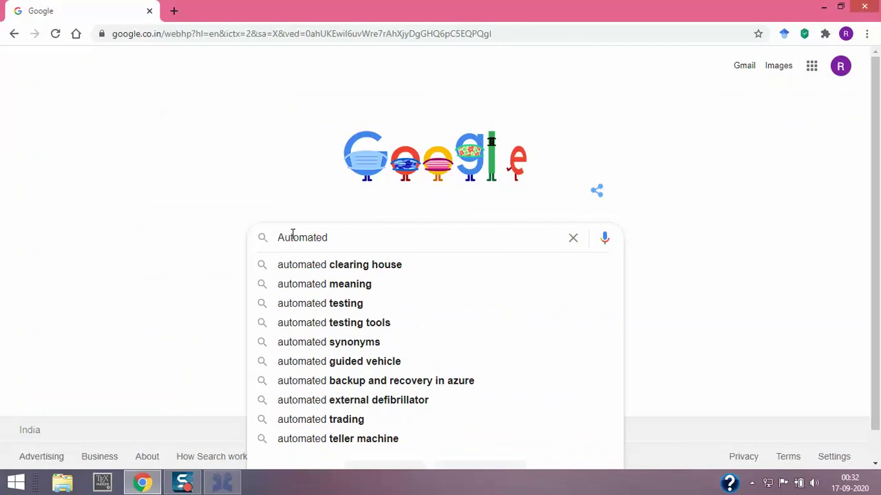
type("Constructability")
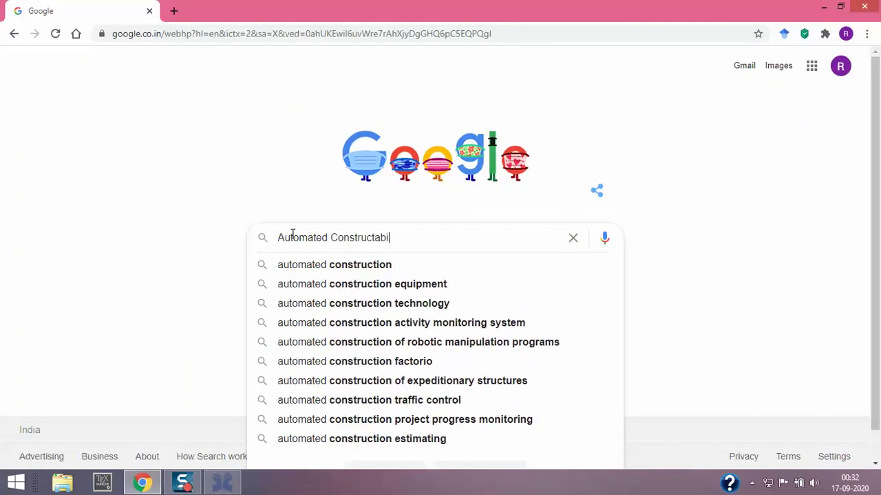
key("Return")
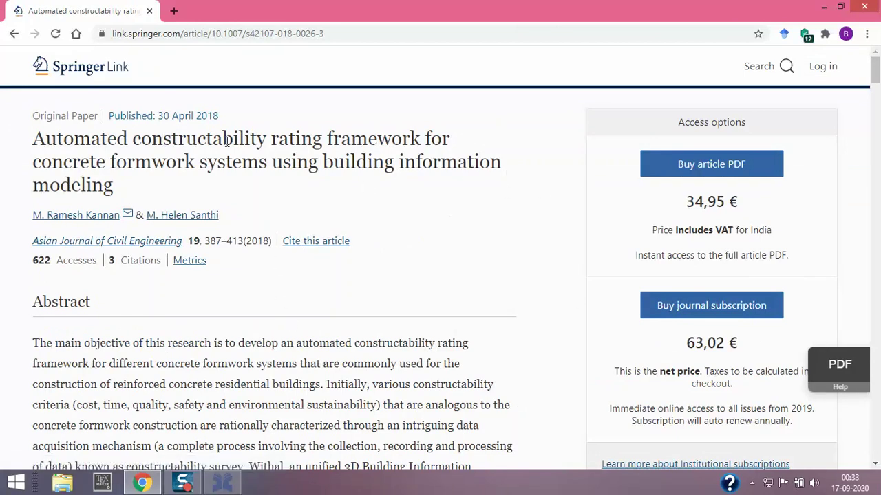
Step: Download the article's citation file and highlight the reference text under "Cite this article"
scroll(348, 191, "down", 5)
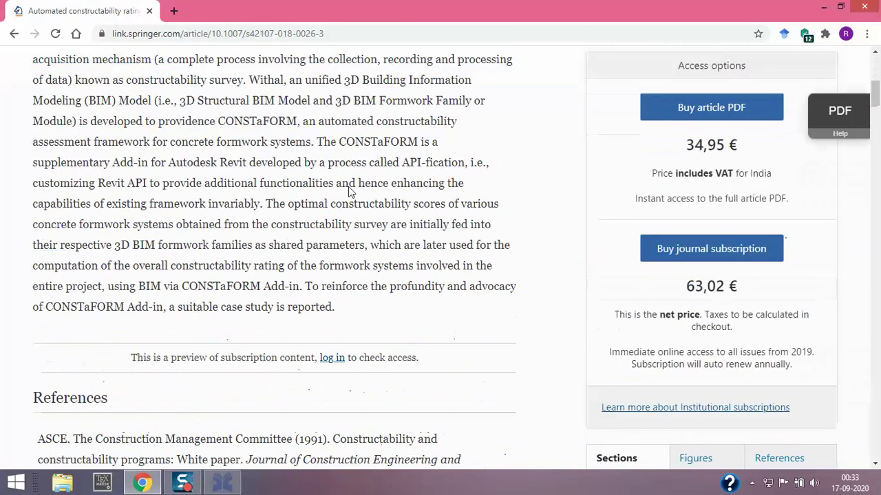
scroll(348, 192, "down", 20)
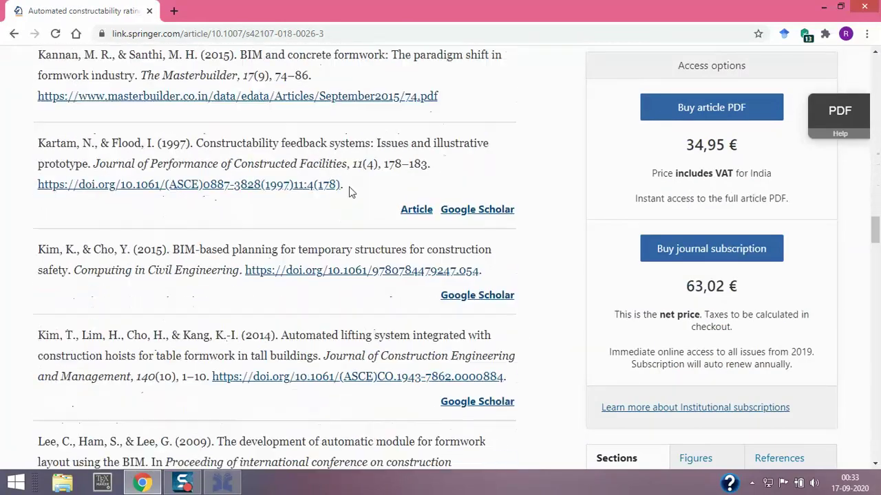
scroll(349, 191, "down", 20)
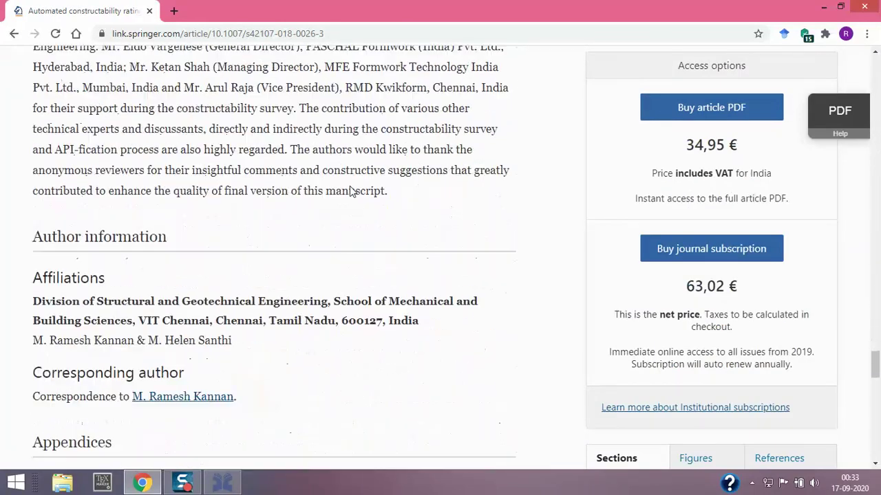
scroll(349, 191, "down", 4)
scroll(349, 191, "up", 1)
scroll(349, 191, "down", 13)
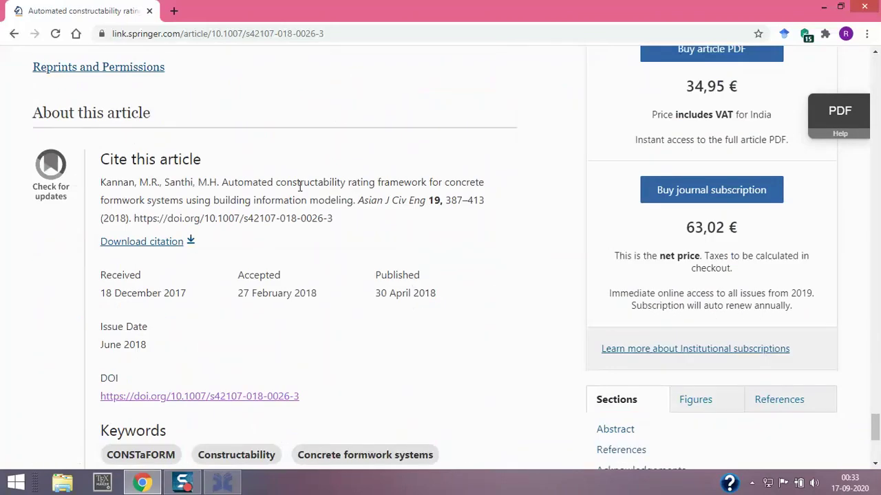
left_click(191, 245)
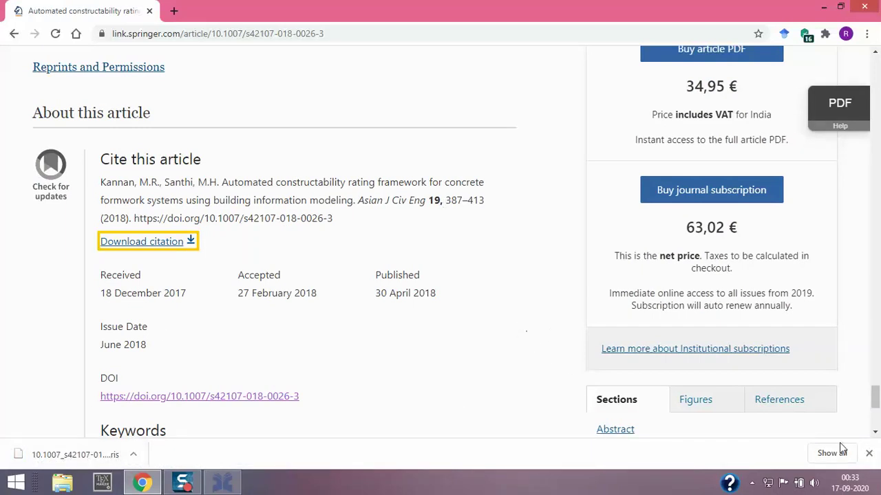
left_click(869, 456)
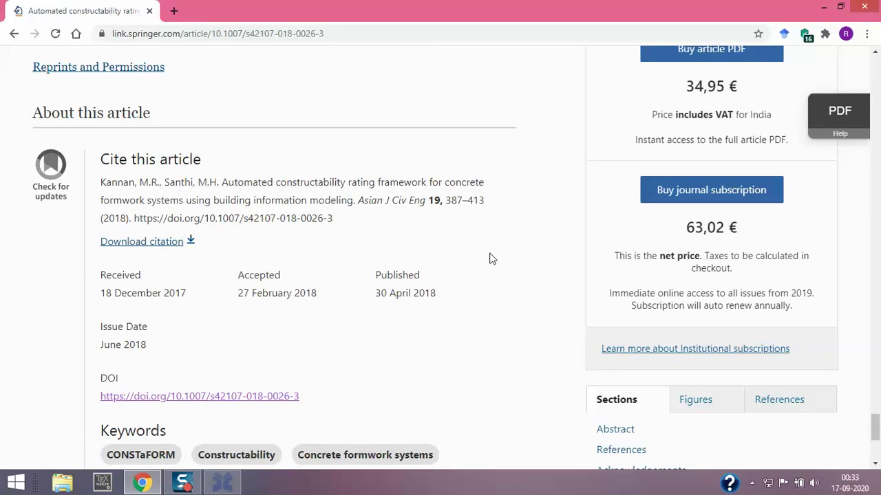
left_click_drag(101, 180, 346, 220)
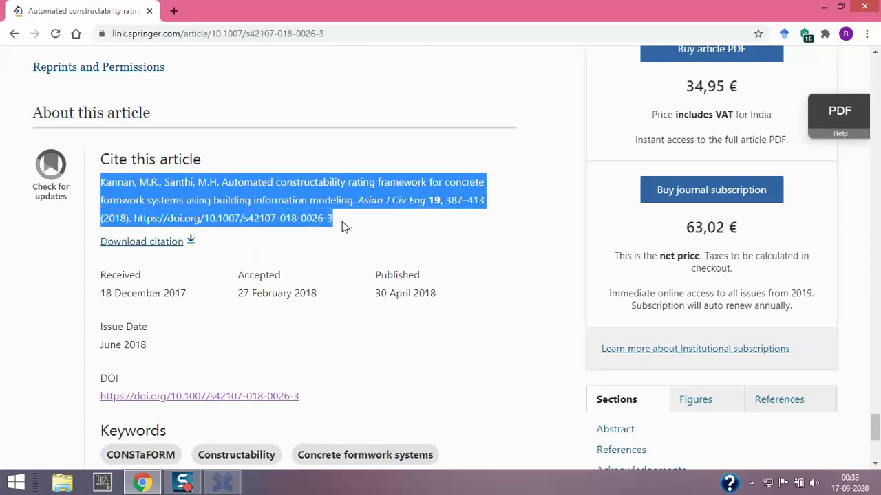
left_click(344, 227)
Step: Copy the first author's name from the SpringerLink article heading and paste it into the Author field in JabRef
scroll(344, 228, "up", 9)
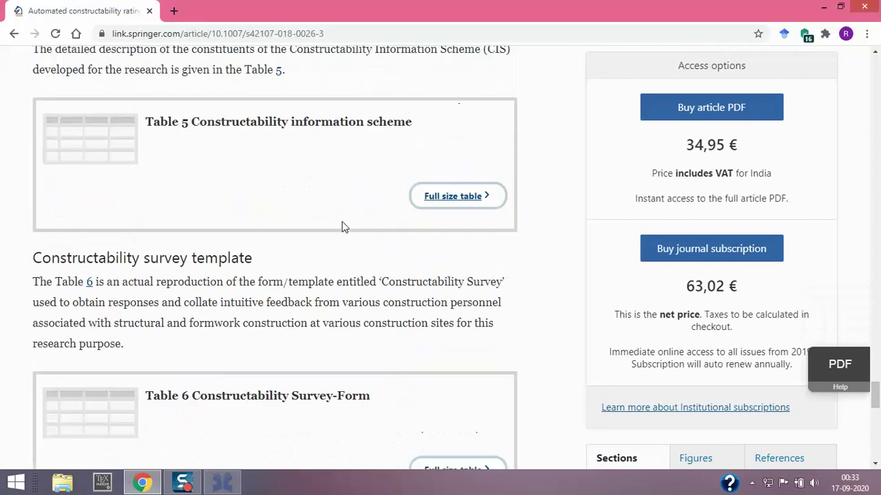
scroll(342, 227, "up", 4)
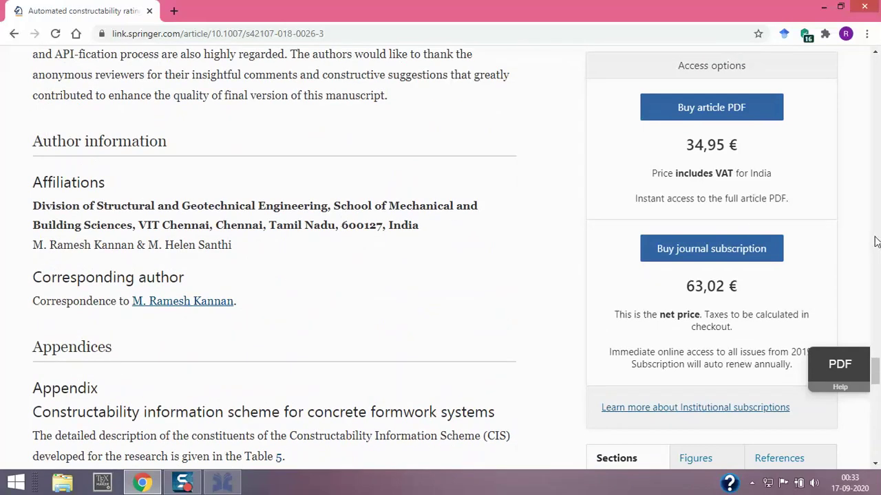
left_click_drag(878, 371, 875, 65)
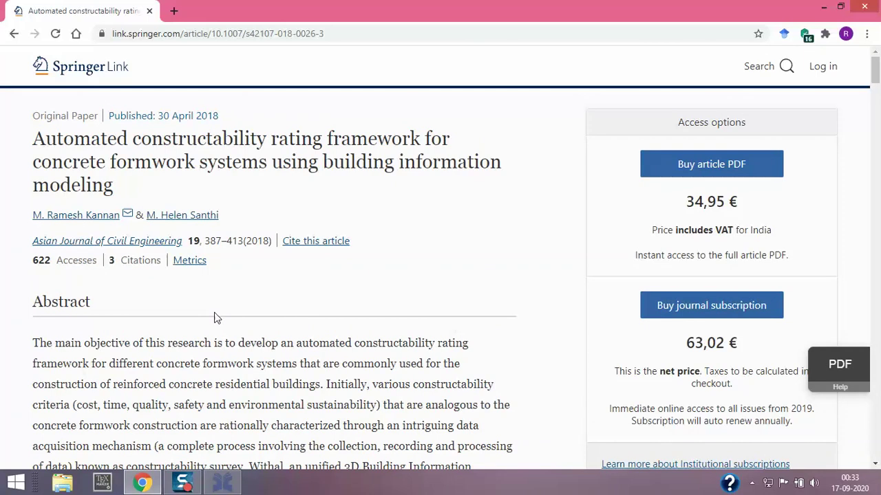
left_click_drag(33, 215, 122, 215)
key("ctrl+c")
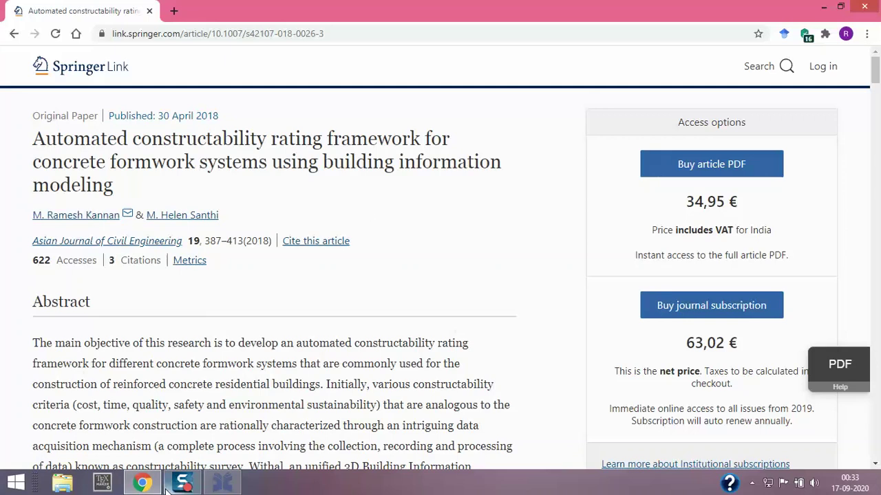
left_click(219, 484)
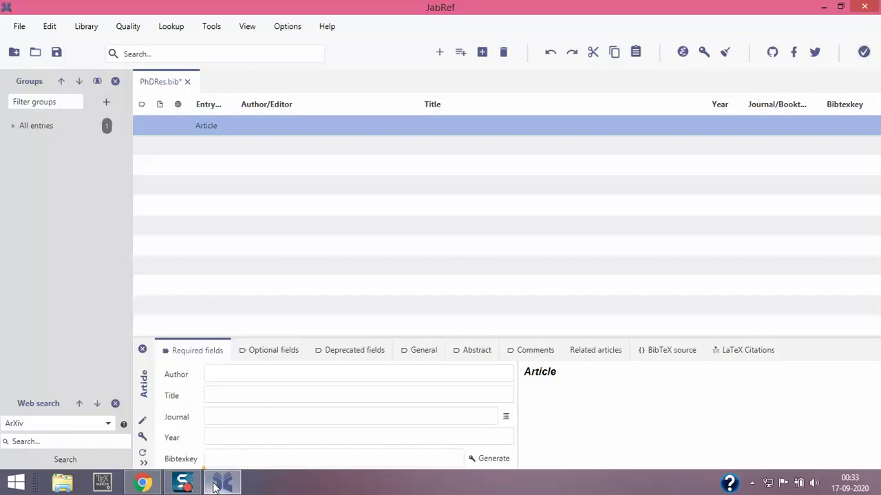
left_click(225, 373)
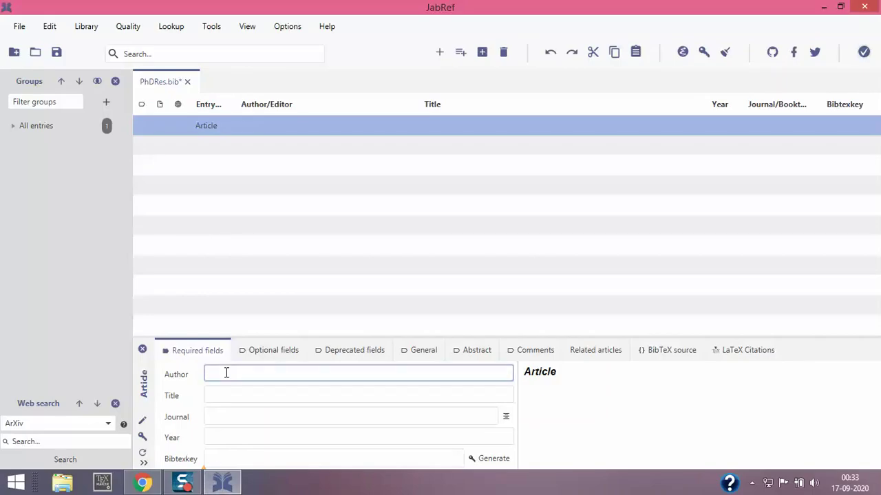
key("ctrl+v")
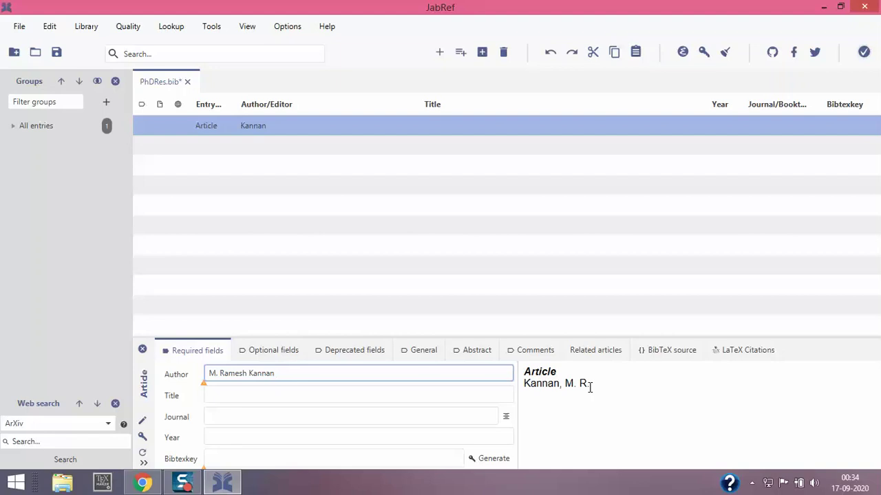
Step: Append "and" plus the second author's name, copied from the SpringerLink page in Chrome, to JabRef's Author field
type("and")
left_click(142, 483)
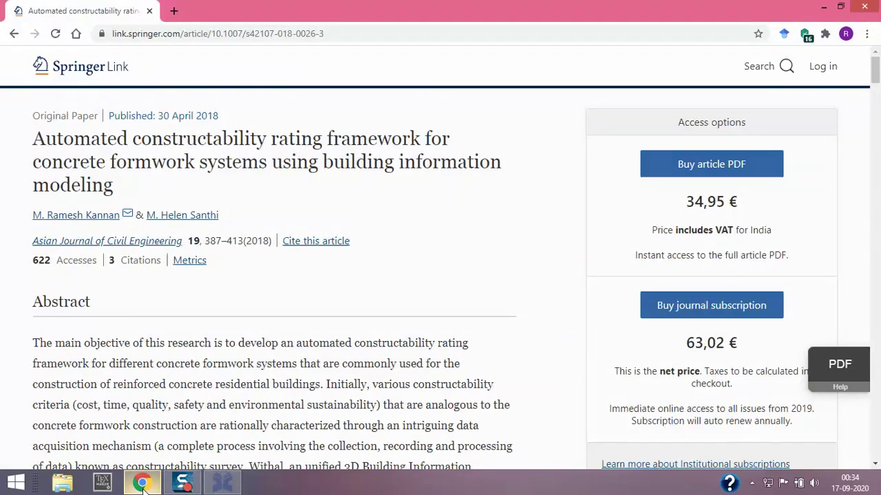
left_click_drag(225, 219, 146, 216)
key("ctrl+c")
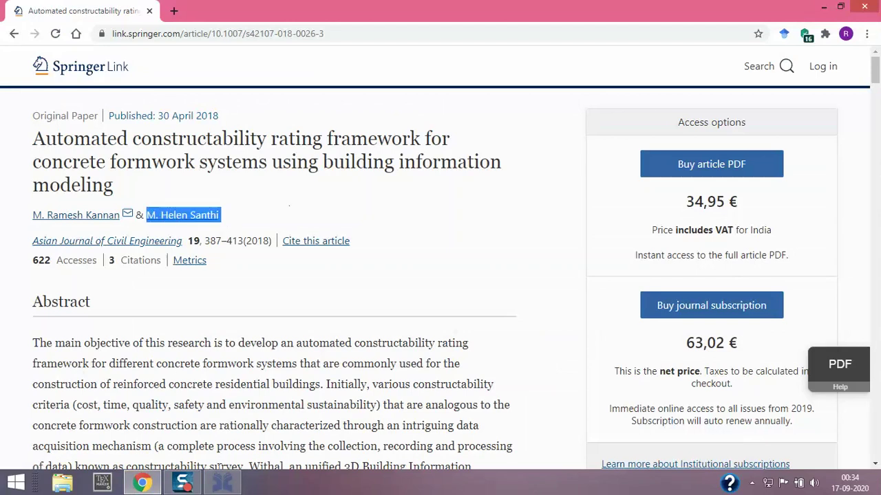
left_click(222, 483)
key("ctrl+v")
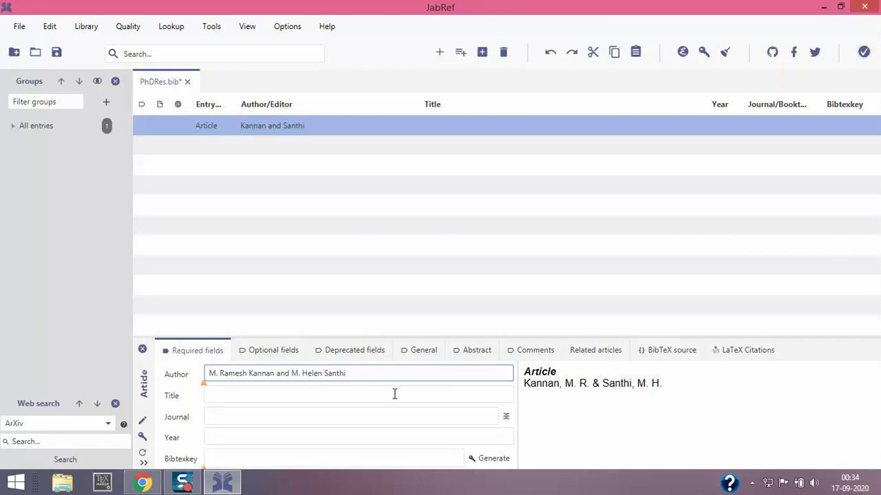
Step: Copy the article title "Automated constructability rating framework for concrete formwork systems using building information modeling" from Chrome into JabRef's Title field
left_click(145, 484)
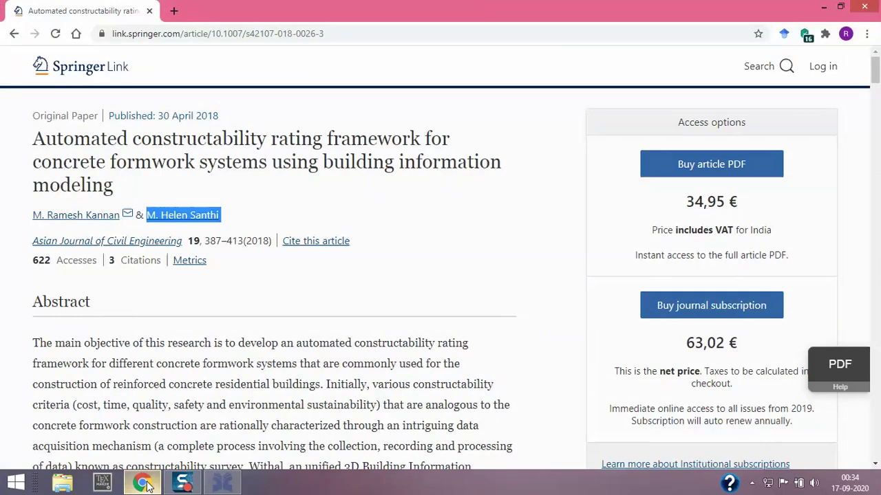
left_click(81, 156)
left_click_drag(33, 134, 128, 186)
key("ctrl+c")
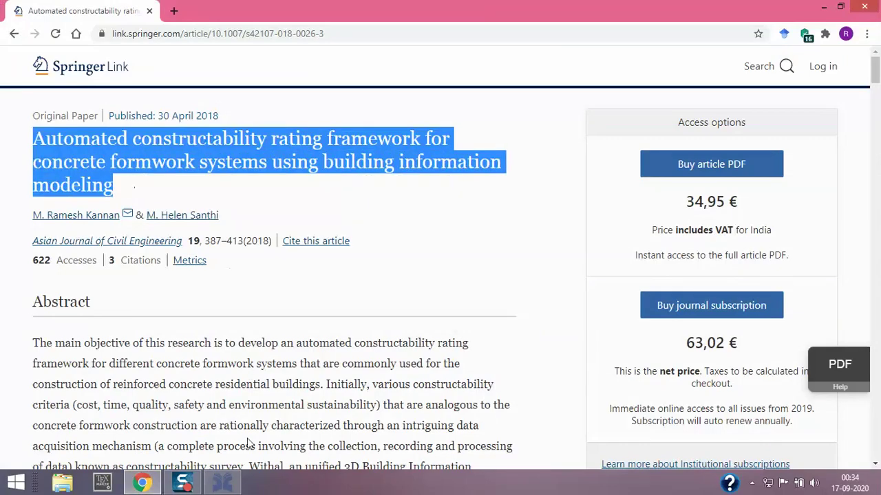
left_click(221, 484)
left_click(251, 392)
key("ctrl+v")
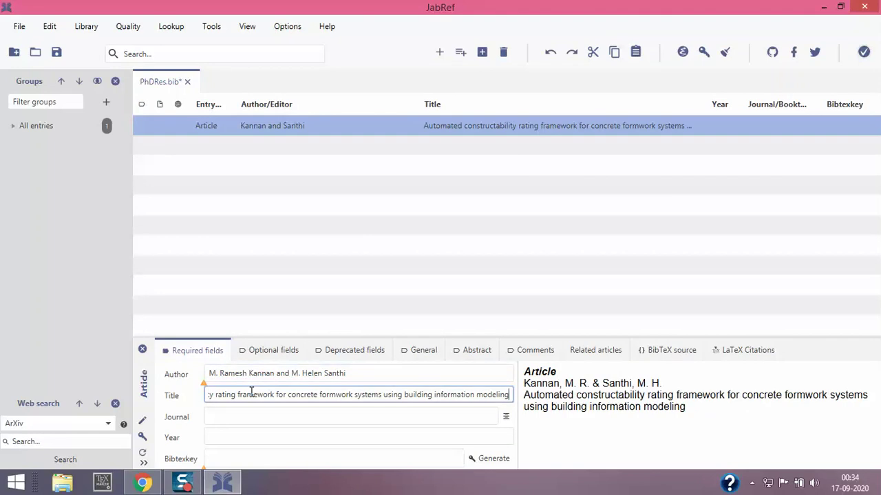
key("Escape")
Step: Fill JabRef's Journal field with "Asian Journal of Civil Engineering", copied from the SpringerLink page in Chrome
left_click(236, 417)
left_click(231, 487)
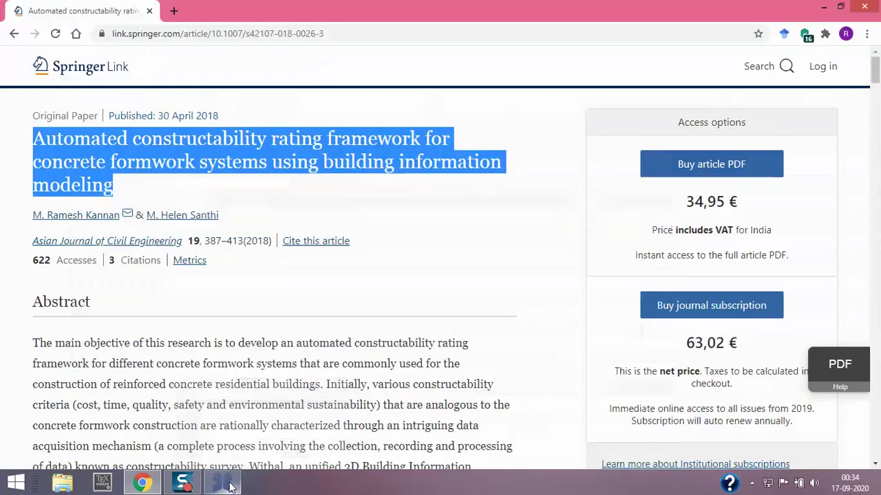
left_click(421, 222)
left_click_drag(27, 241, 183, 242)
key("ctrl+c")
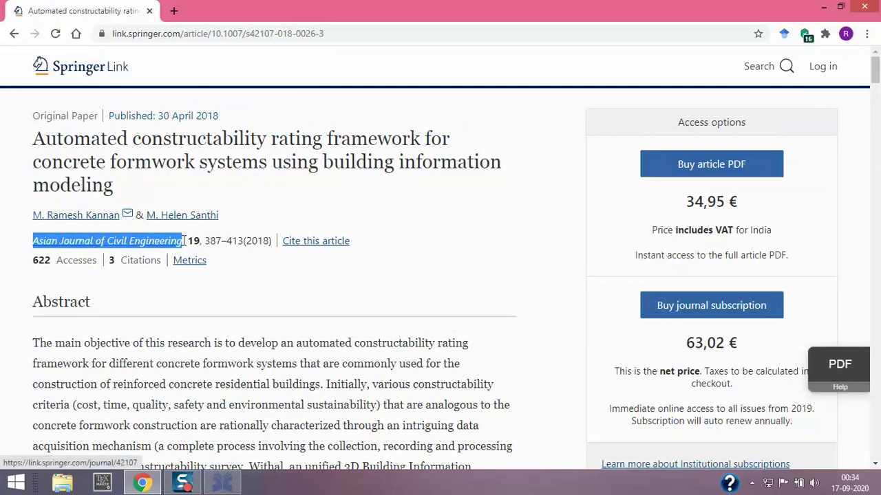
left_click(221, 484)
key("ctrl+v")
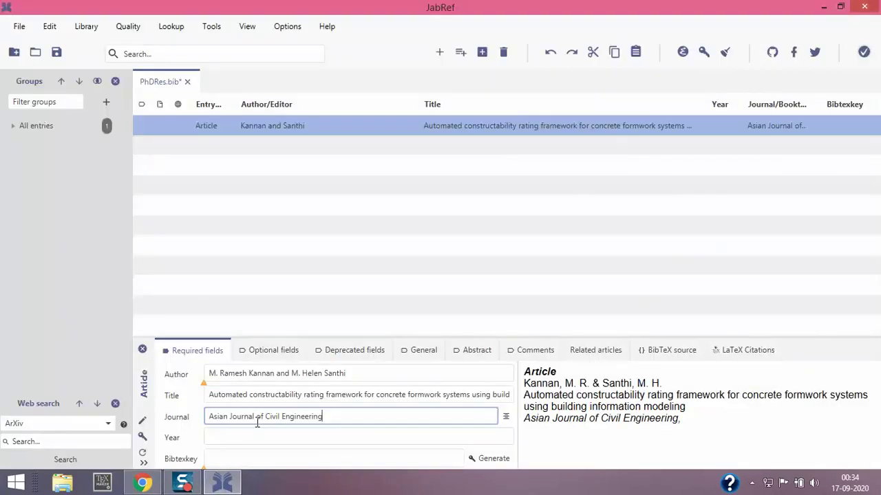
Step: Set the entry's Year to 2018
left_click(223, 437)
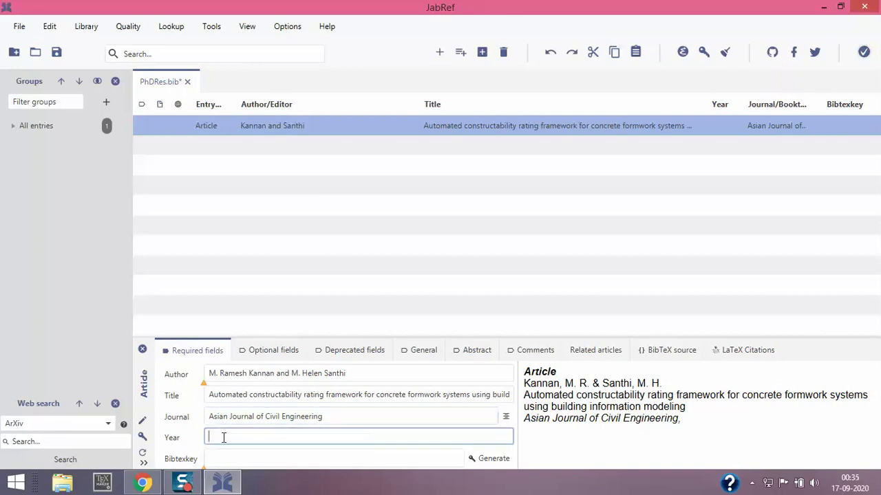
type("2018")
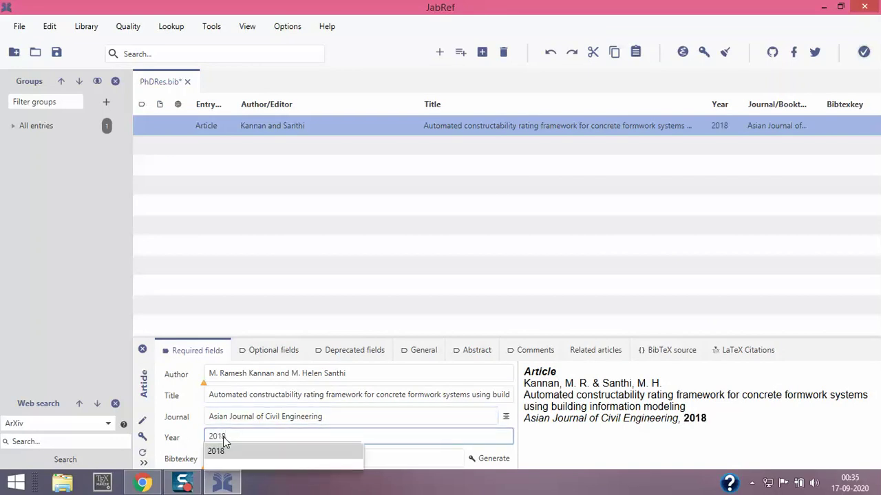
left_click(225, 447)
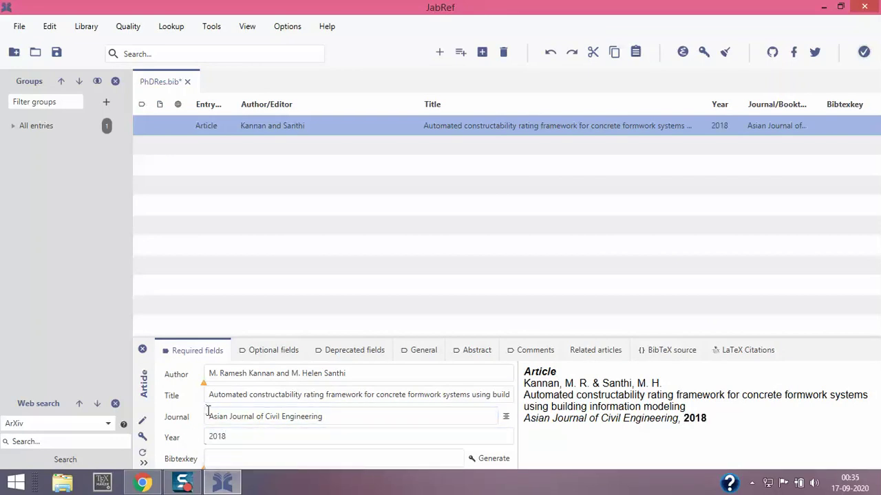
Step: Enter the first author's lowercase surname followed by 2018 as the entry's Bibtexkey
left_click(212, 458)
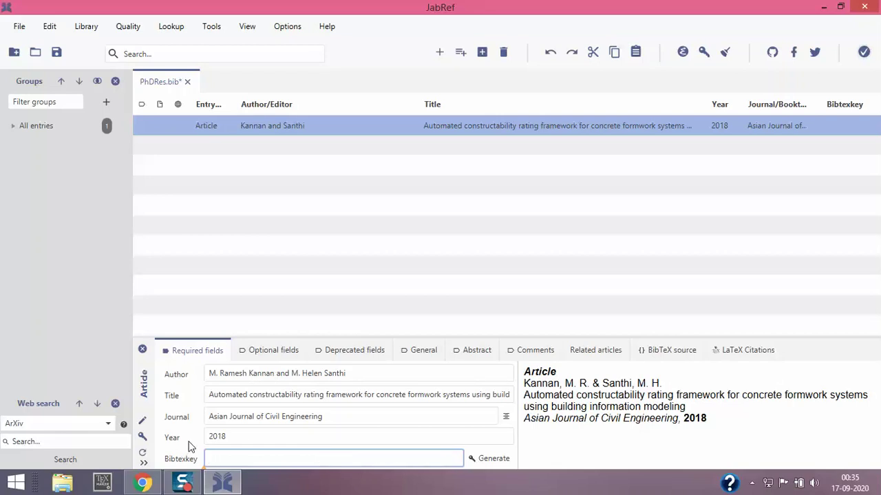
type("kannan2")
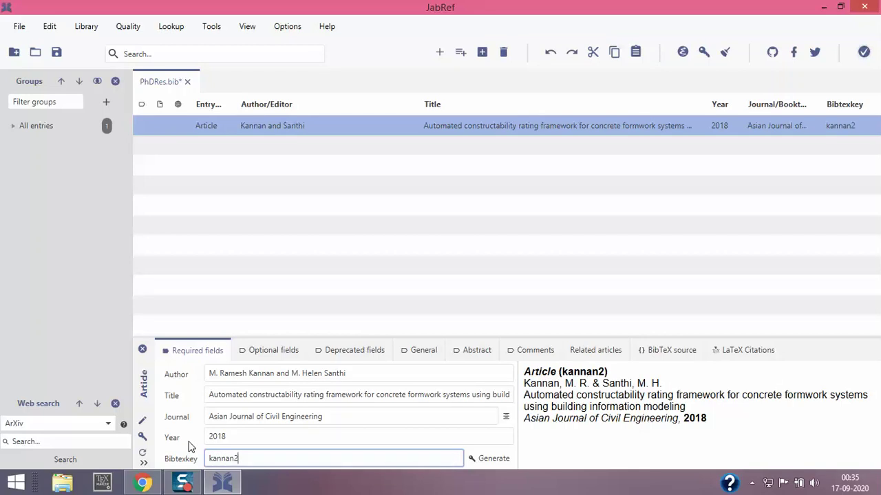
type("018")
left_click_drag(269, 459, 208, 458)
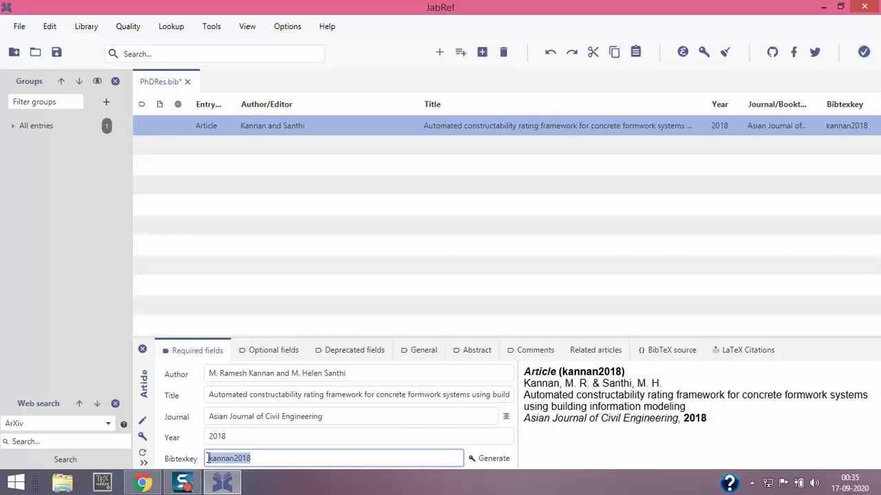
left_click(276, 438)
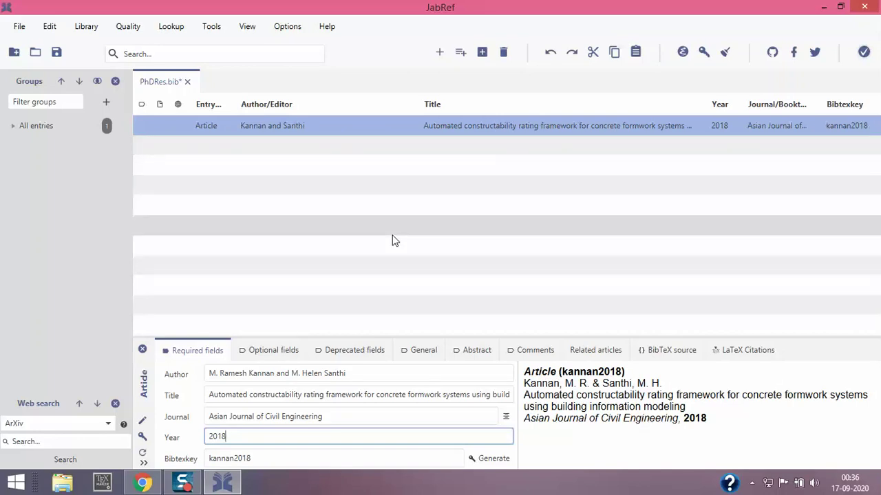
Step: Clear the manually entered Bibtexkey and have the key generated automatically for the entry
left_click_drag(259, 459, 207, 459)
key("BackSpace")
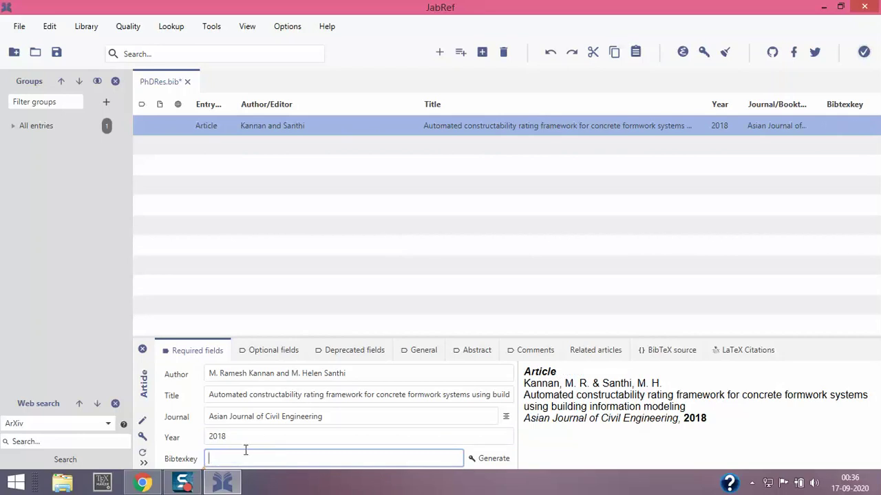
left_click(266, 435)
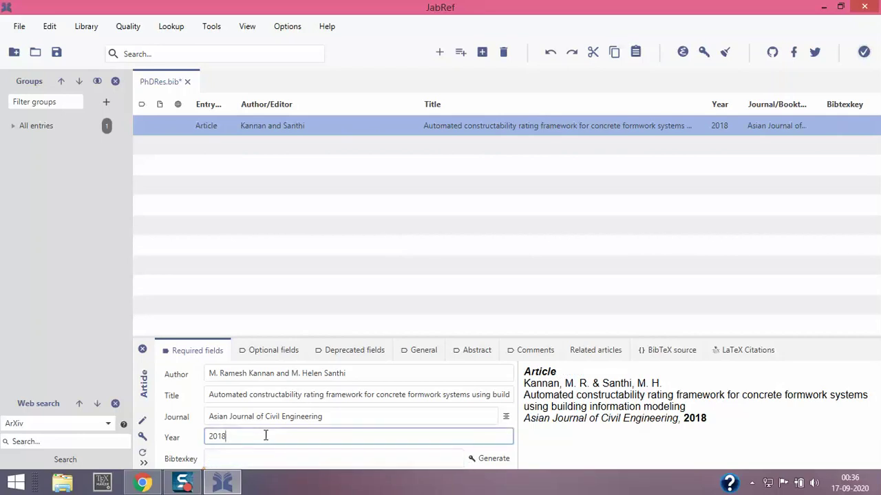
left_click(225, 461)
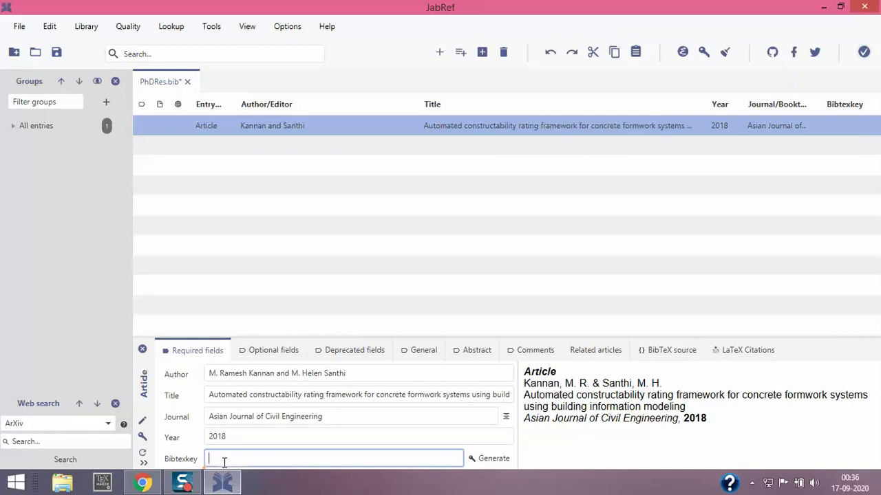
left_click(143, 437)
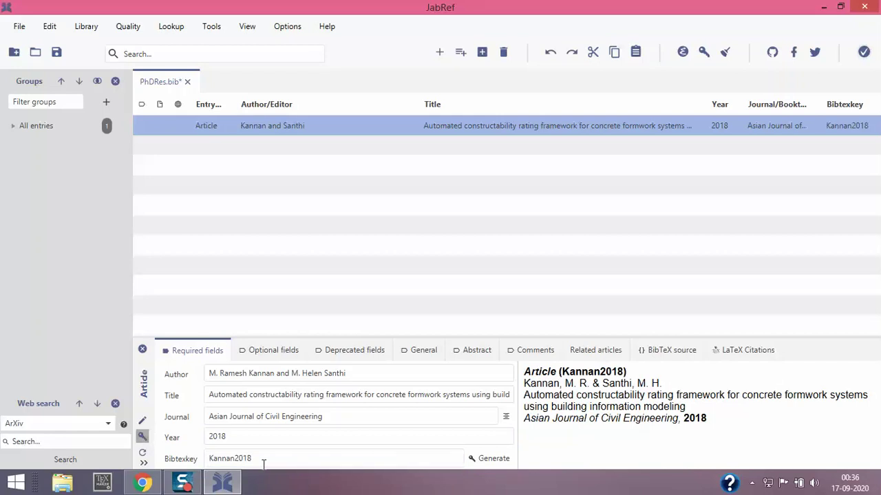
Step: Change the first letter of the generated Bibtexkey to a lowercase k and save the PhDRes library
left_click(208, 459)
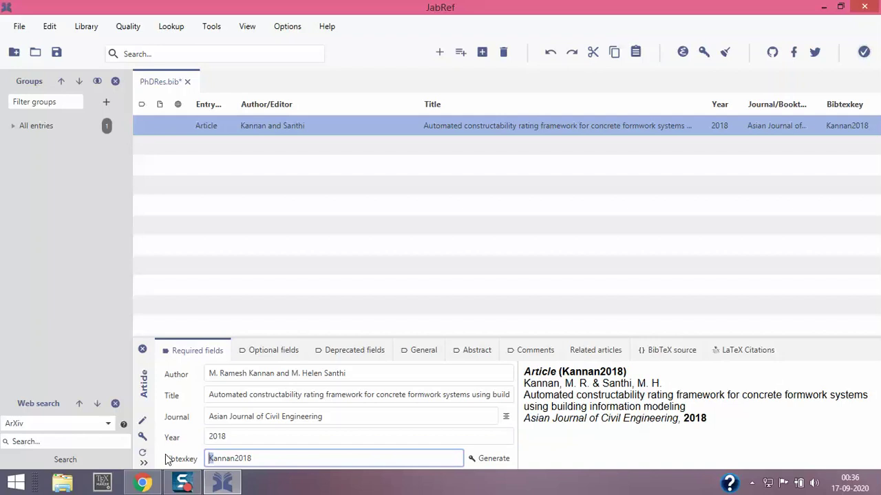
key("Delete")
type("k")
left_click(180, 459)
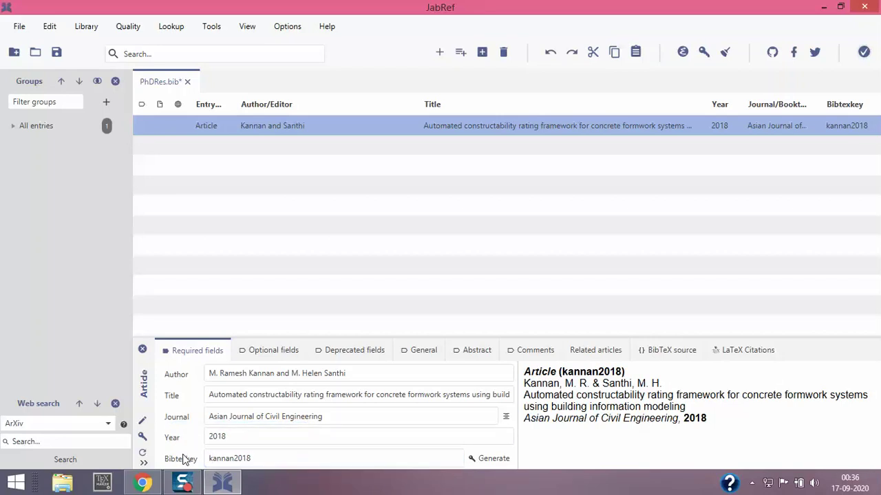
left_click(261, 461)
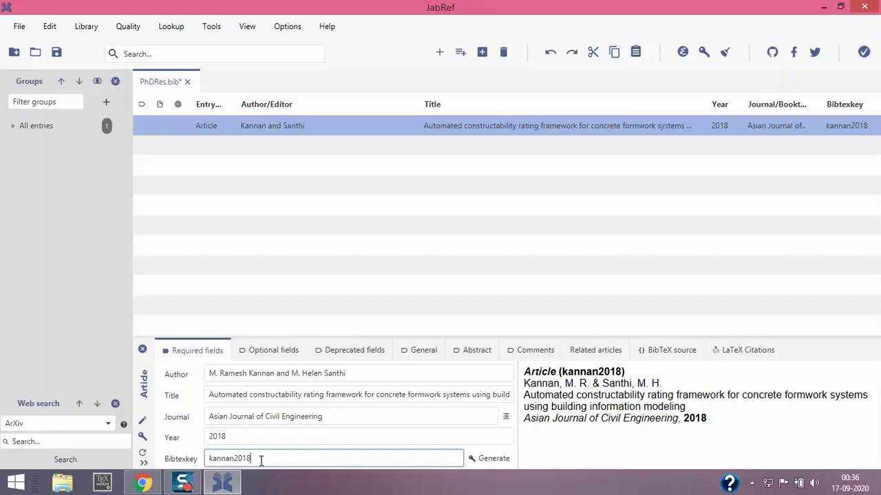
key("ctrl+s")
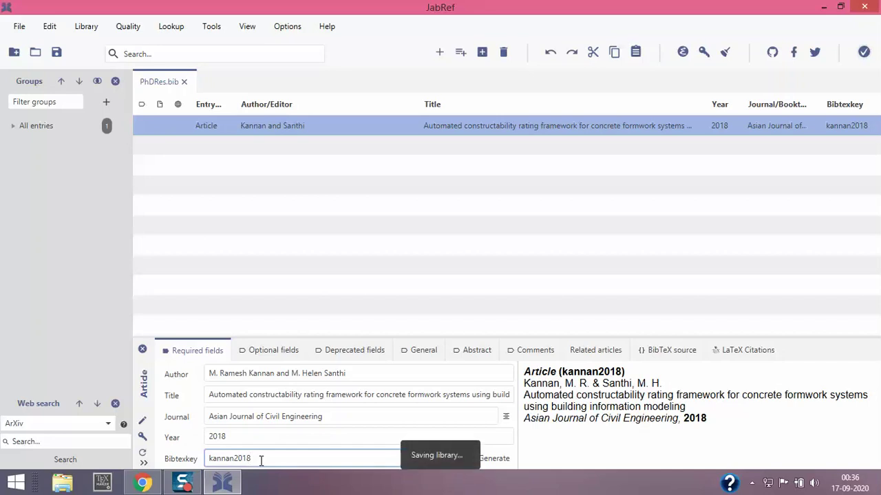
Step: Look through the article entry's optional fields, including Volume, Number, Pages and ISSN
left_click(274, 353)
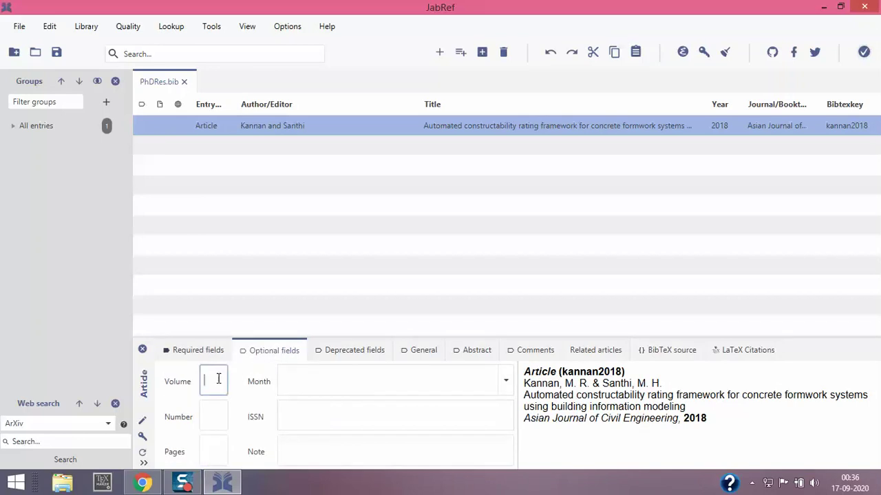
left_click(218, 415)
left_click(217, 448)
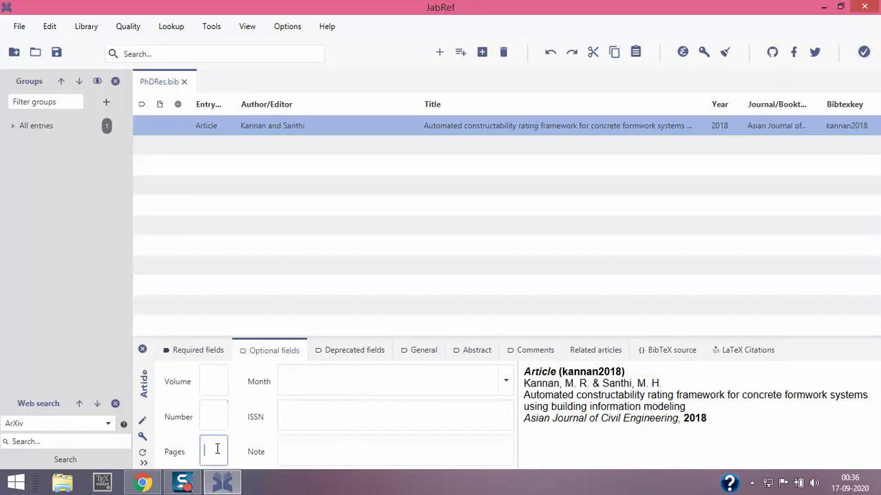
left_click(315, 415)
Step: Look up the volume number on the SpringerLink article page and enter 19 as the entry's Volume in JabRef
left_click(221, 382)
left_click(143, 483)
left_click_drag(204, 241, 189, 241)
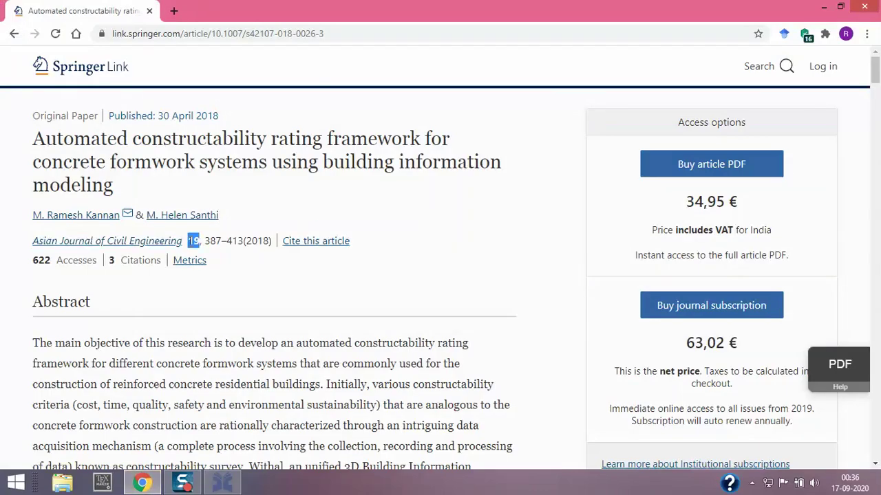
left_click(222, 483)
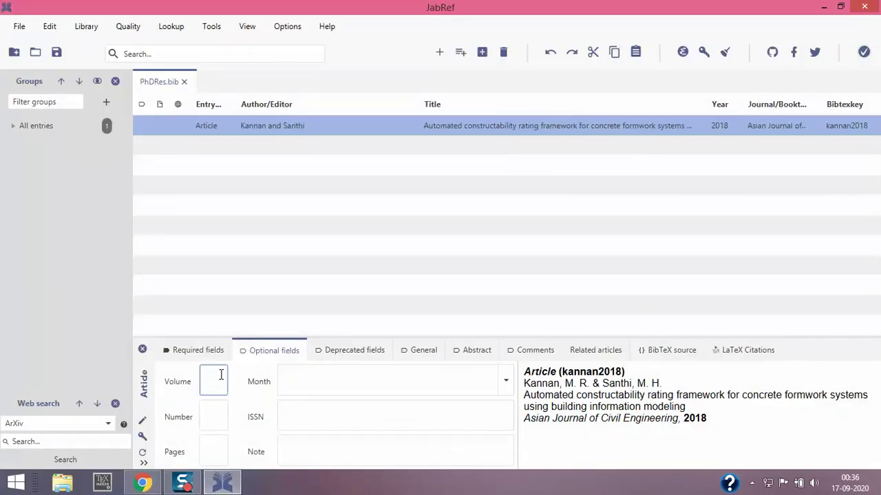
type("19")
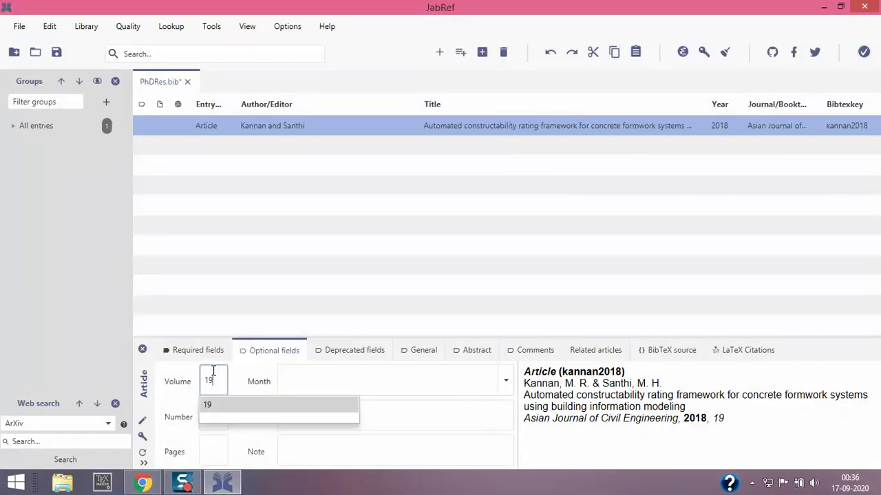
Step: Copy the page range 387–413 from the SpringerLink citation and paste it into the JabRef entry's Pages field
left_click(142, 483)
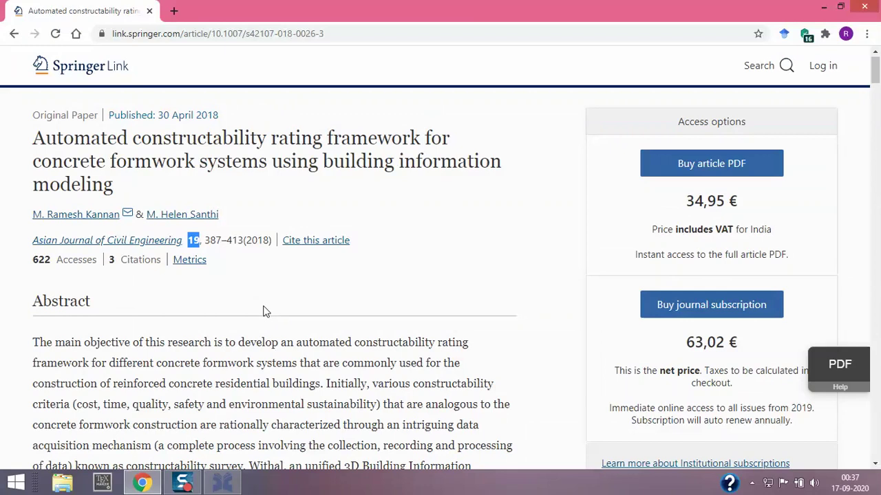
scroll(269, 309, "down", 20)
scroll(279, 308, "down", 20)
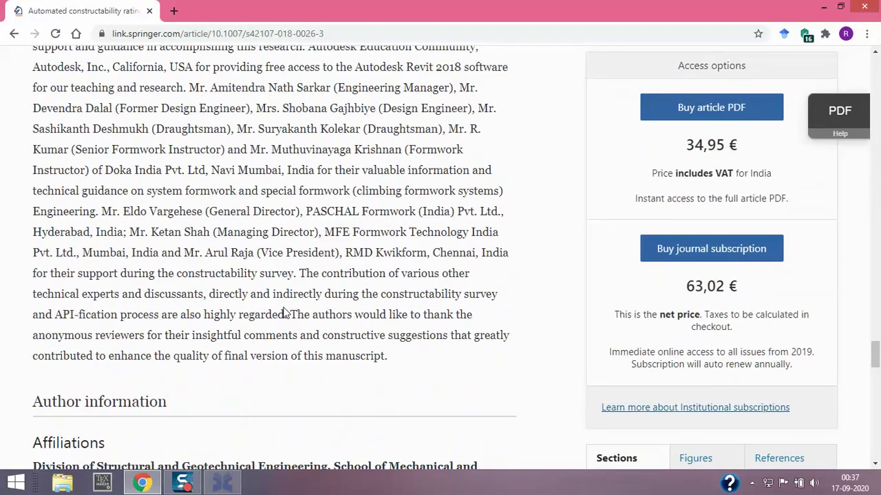
scroll(285, 312, "up", 3)
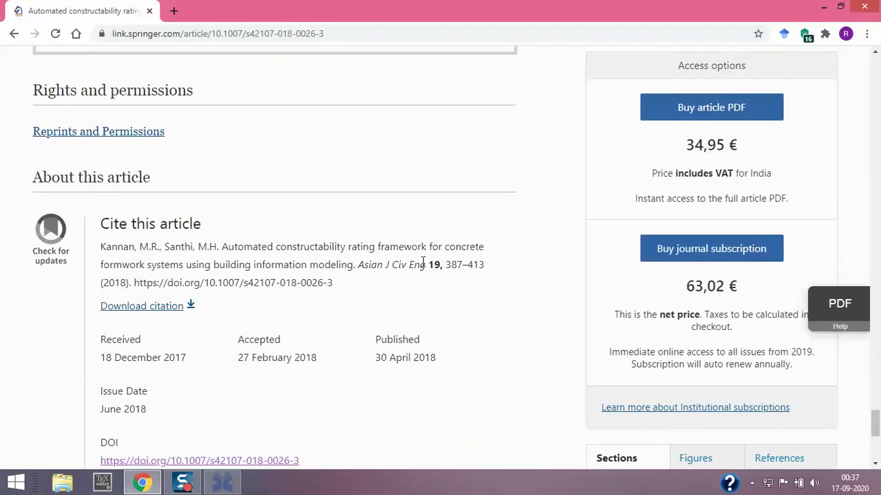
left_click_drag(446, 265, 485, 264)
right_click(475, 265)
left_click(491, 274)
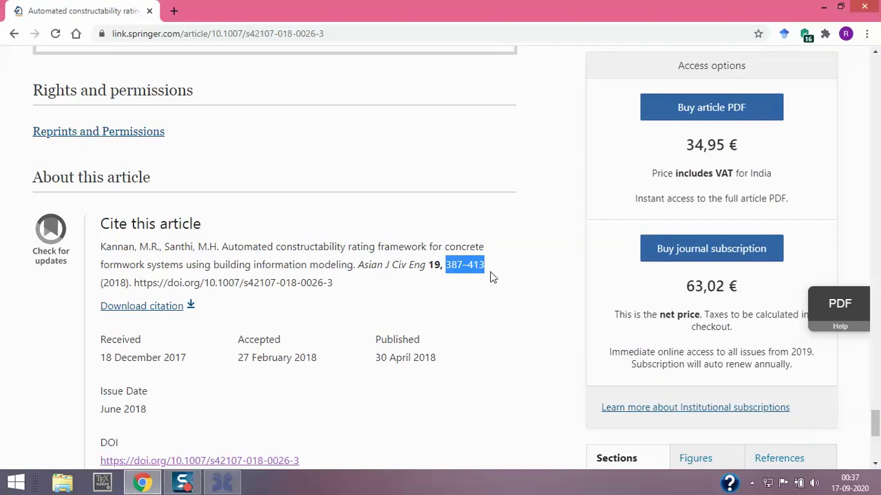
left_click(222, 483)
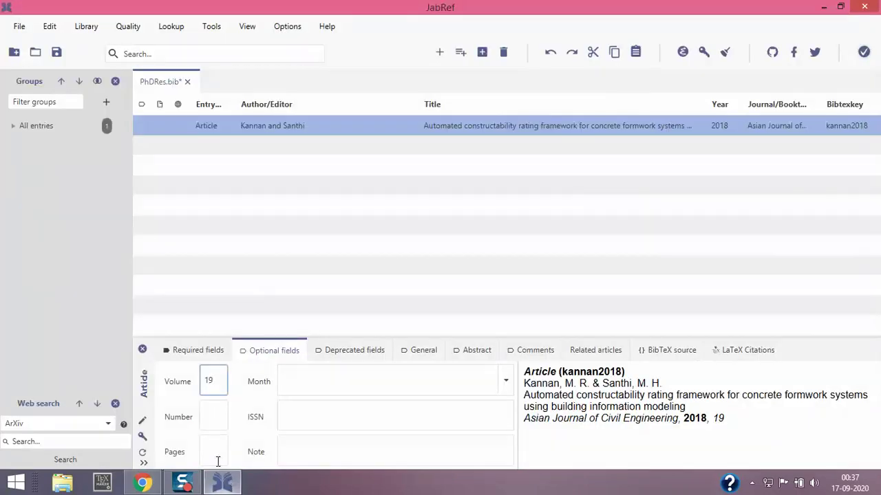
left_click(214, 450)
key("ctrl+v")
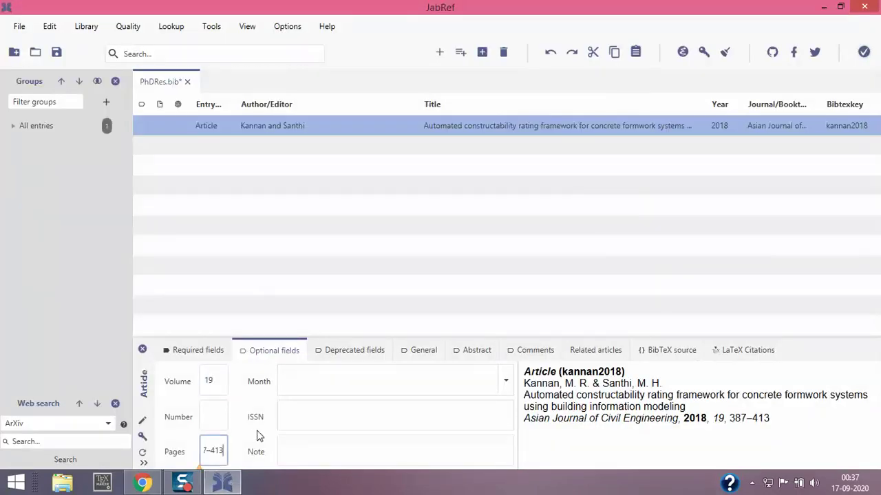
key("Escape")
left_click(217, 413)
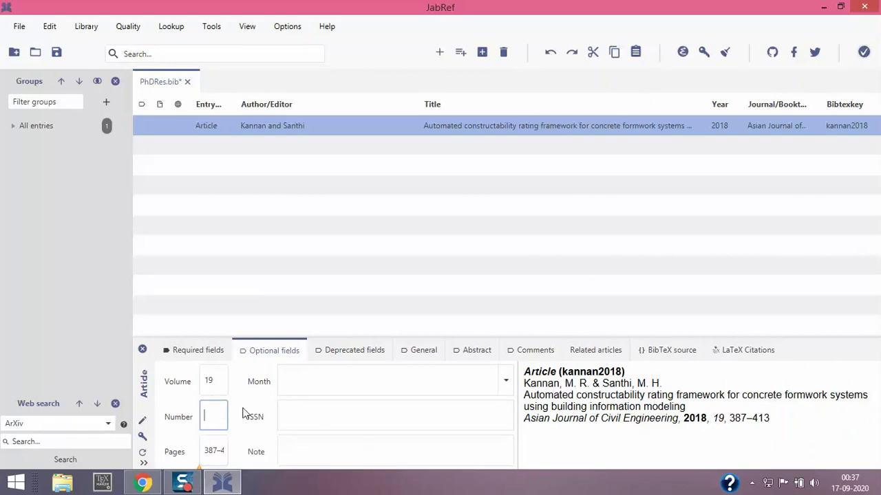
left_click(249, 413)
left_click(325, 381)
left_click(313, 424)
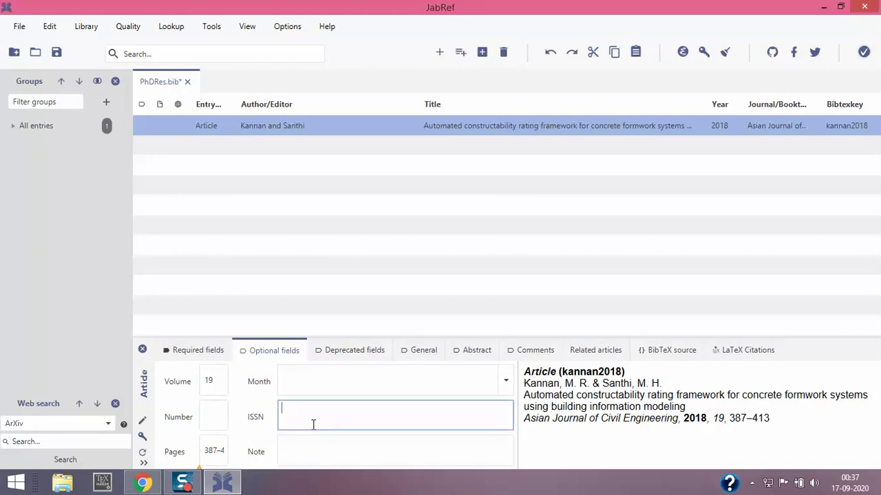
left_click(303, 454)
left_click(250, 407)
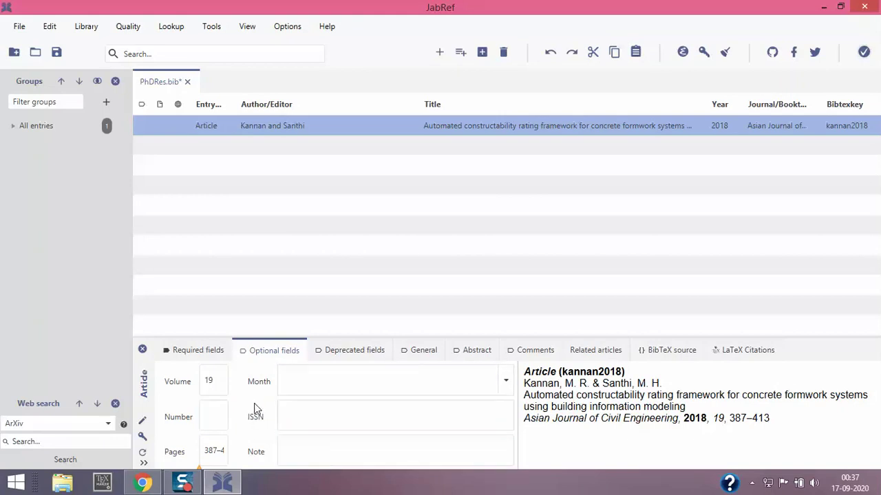
Step: Examine the SpringerLink article page, including its citation details and header, for the issue number, ISSN and publication month
left_click(145, 482)
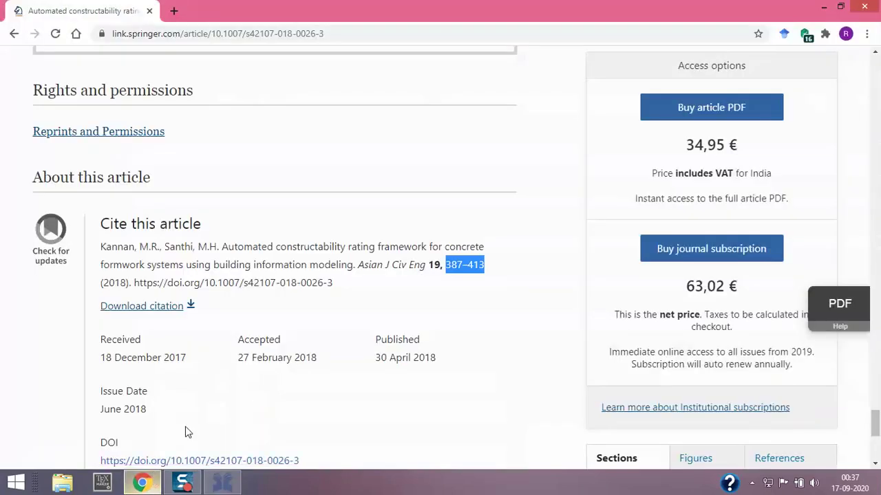
left_click(280, 282)
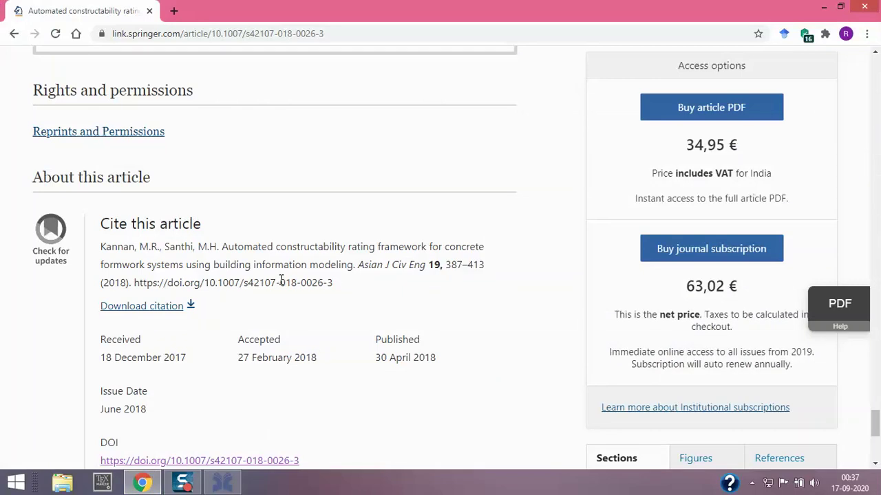
scroll(280, 280, "down", 2)
scroll(385, 263, "down", 1)
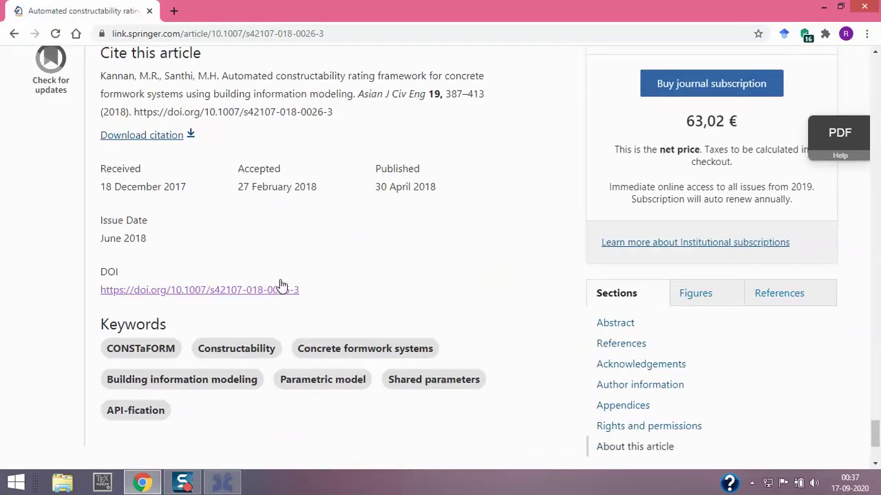
scroll(386, 263, "up", 2)
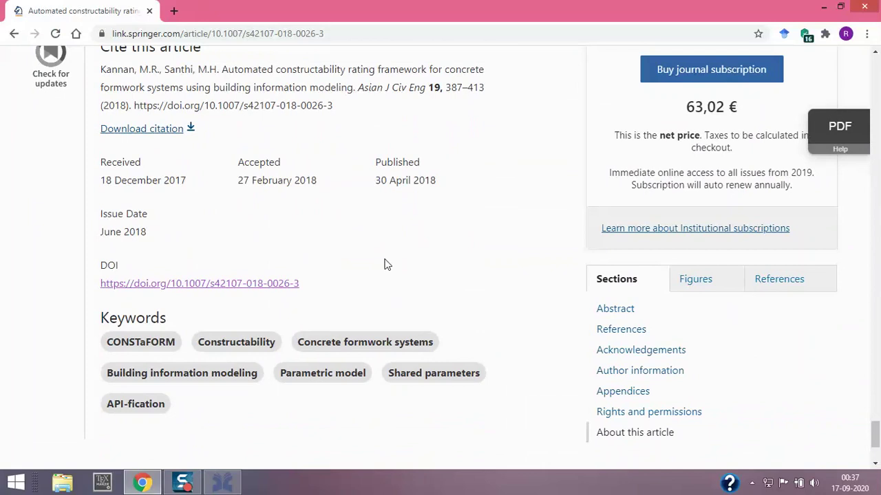
scroll(386, 263, "up", 15)
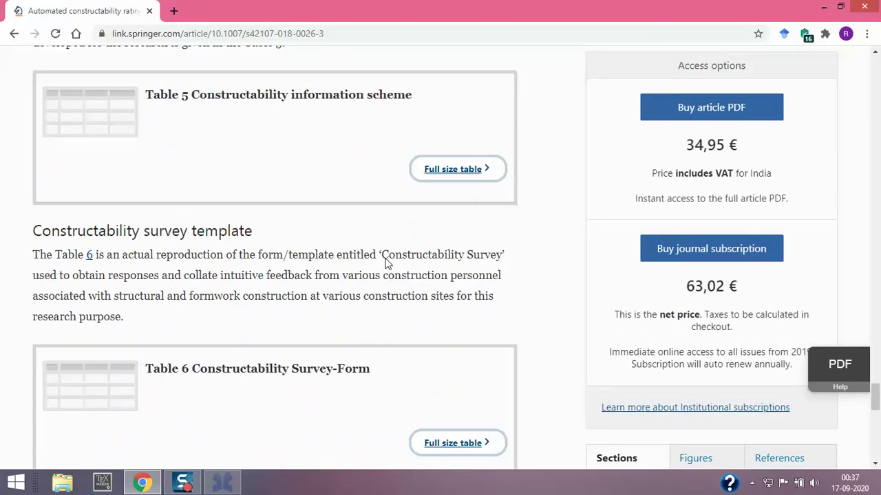
scroll(385, 263, "up", 20)
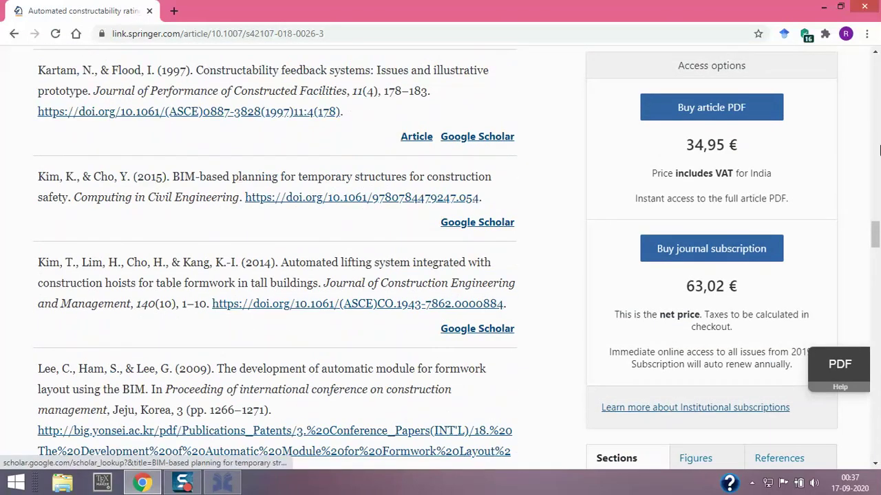
left_click_drag(875, 236, 875, 65)
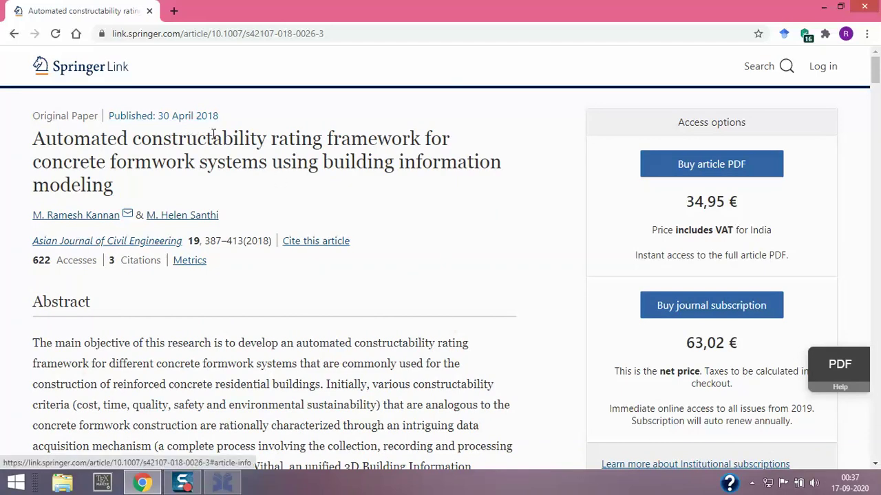
Step: Return to JabRef and try setting the article's optional Month field to April
left_click(223, 482)
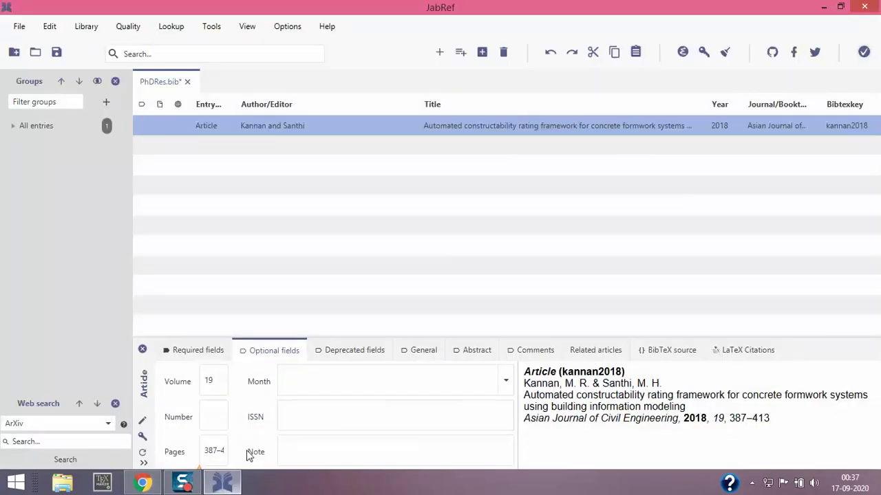
left_click(308, 382)
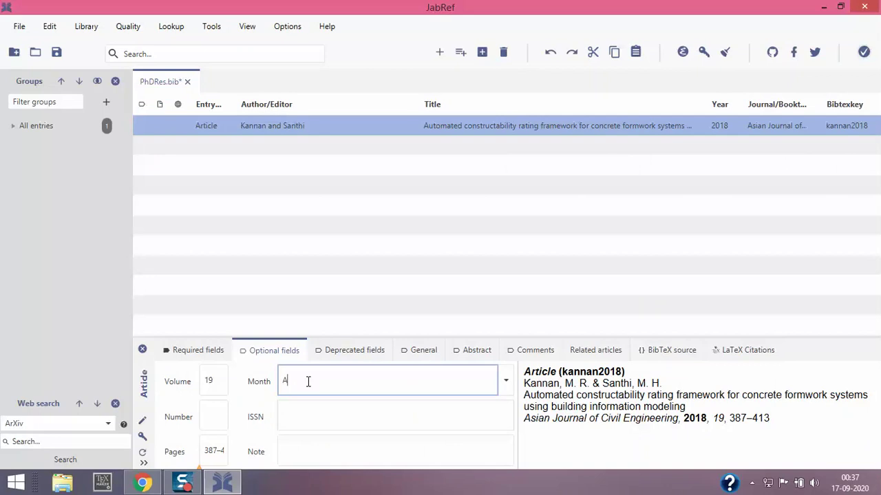
left_click(308, 414)
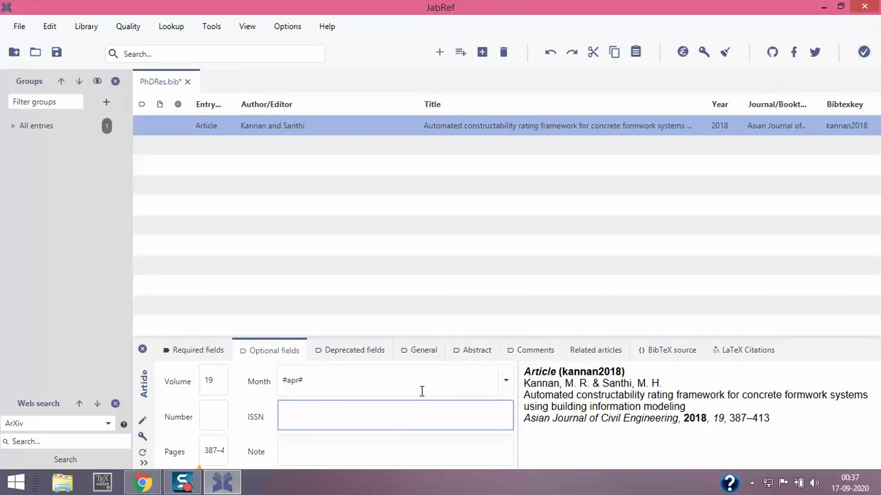
left_click(506, 381)
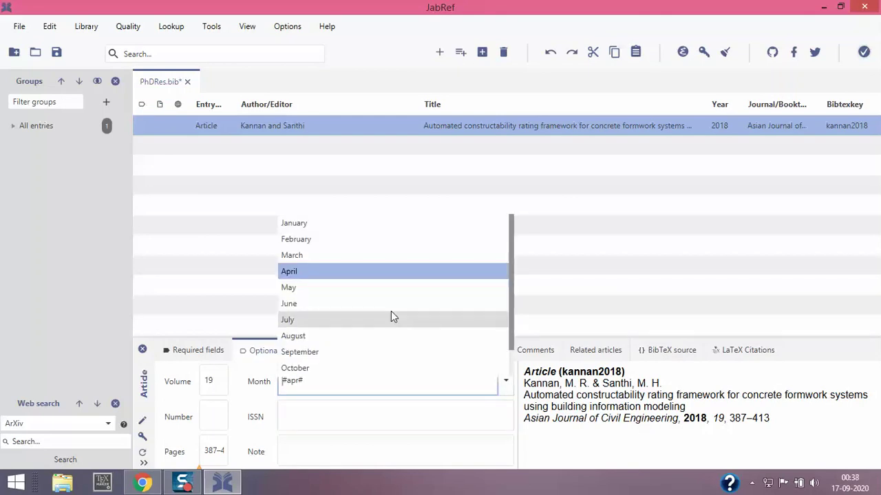
left_click(297, 276)
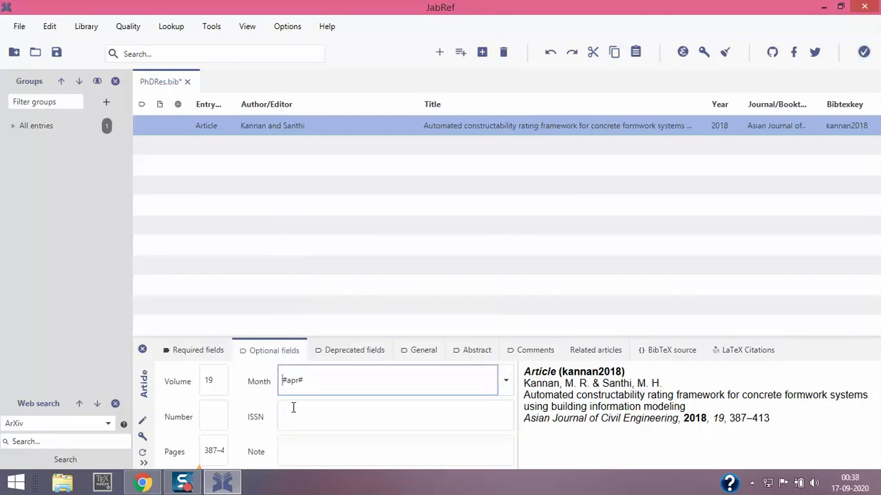
Step: Try plain april as the optional Month value and clear the field again
left_click(289, 412)
left_click(256, 379)
left_click(298, 406)
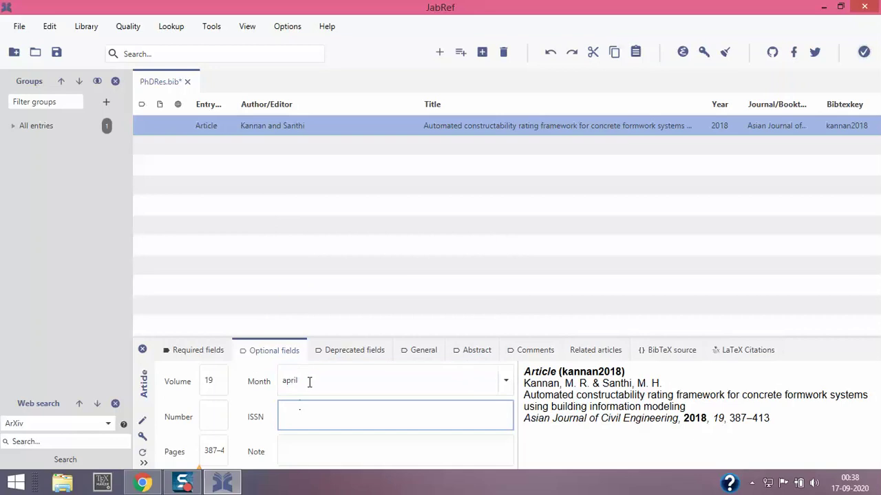
left_click(268, 380)
key("BackSpace")
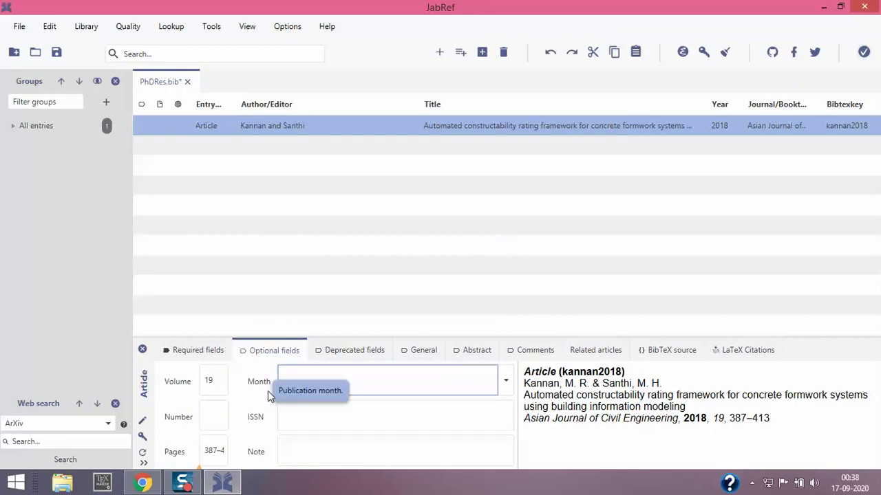
left_click(264, 411)
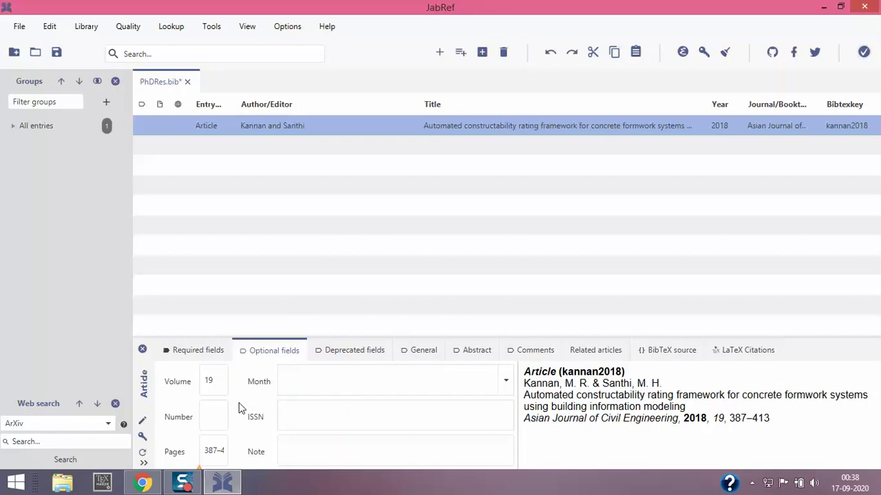
Step: Set the Month to April among the article entry's deprecated fields
left_click(356, 352)
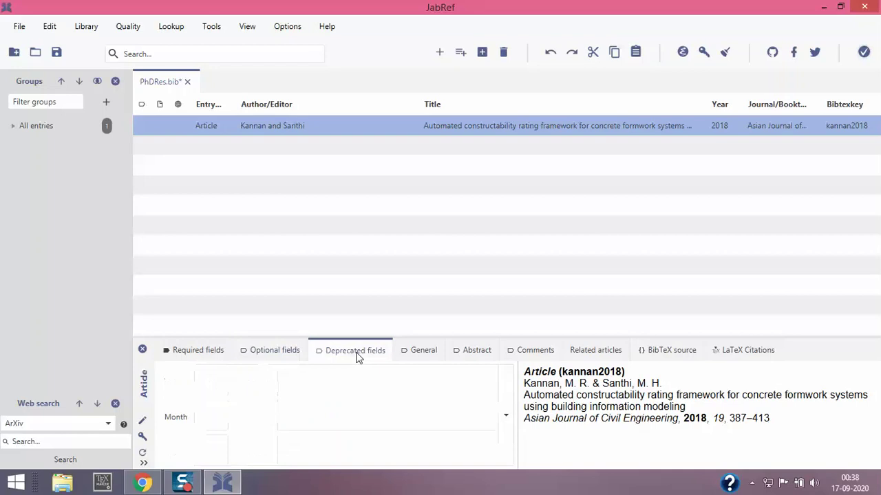
left_click(353, 410)
left_click(506, 417)
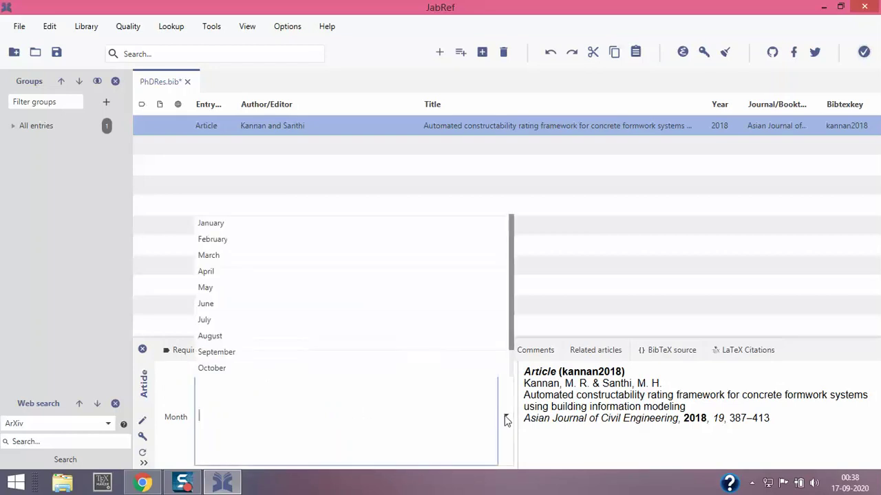
left_click(228, 277)
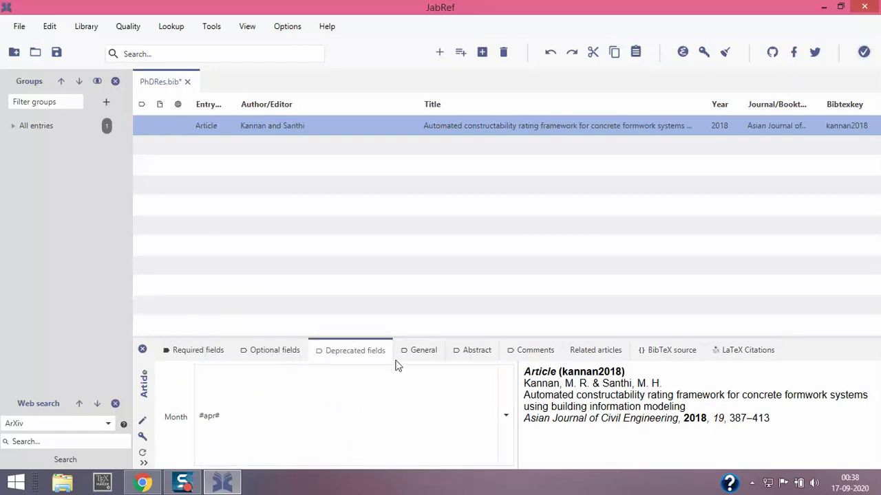
left_click(418, 353)
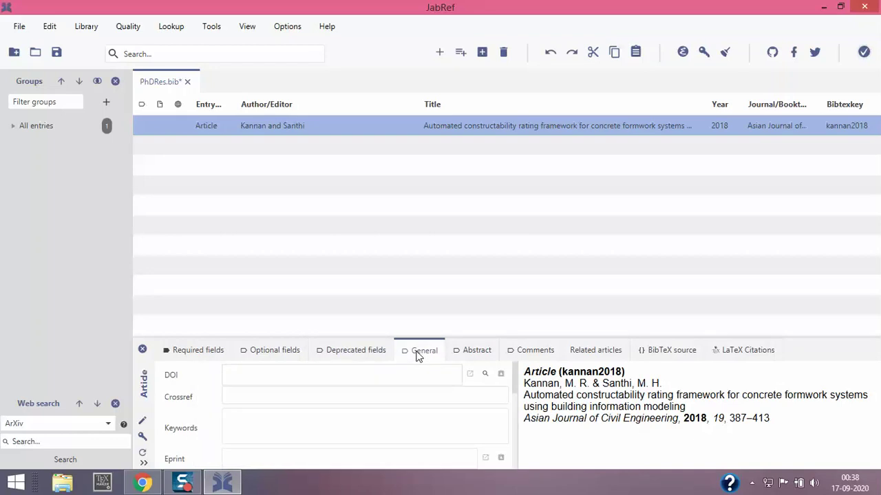
left_click(261, 380)
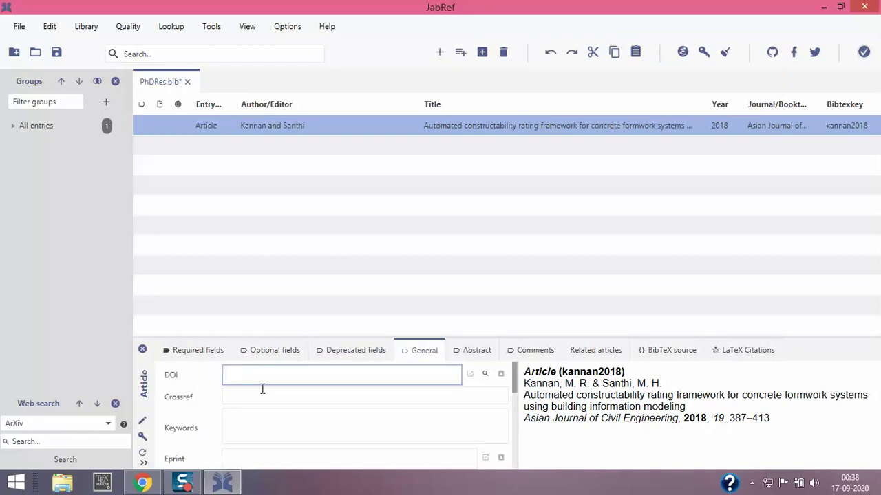
key("alt+Tab")
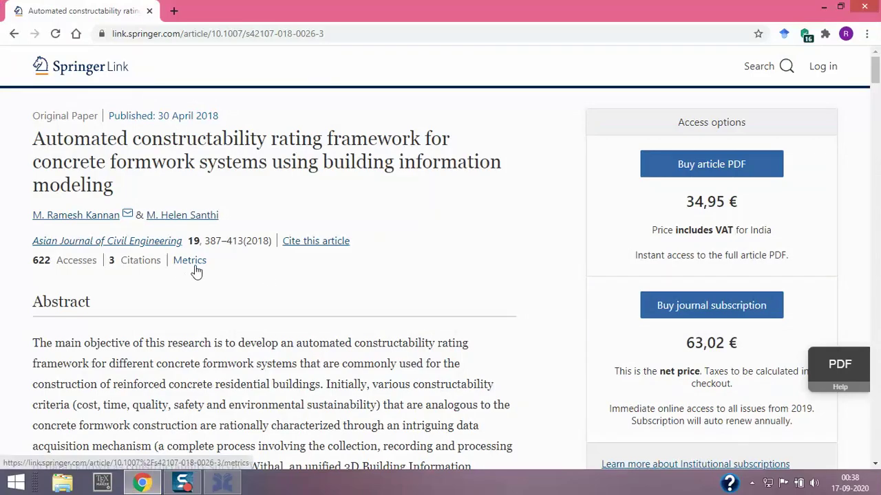
scroll(289, 268, "down", 6)
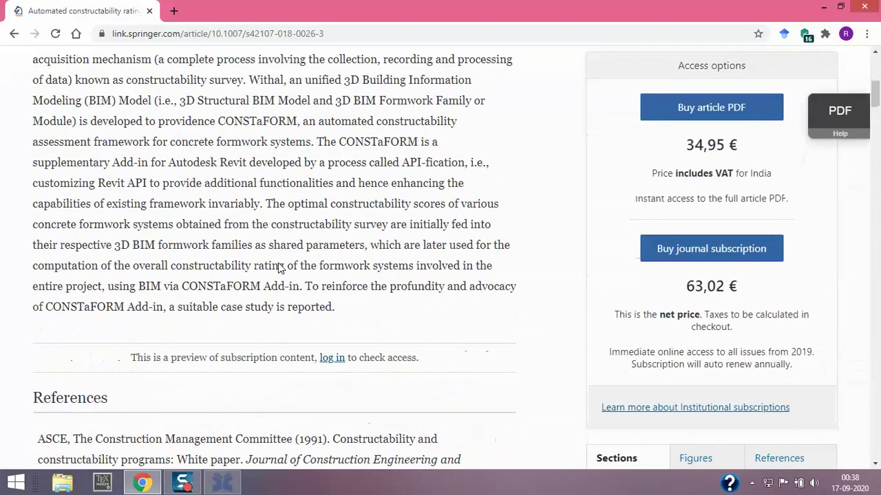
scroll(294, 269, "up", 6)
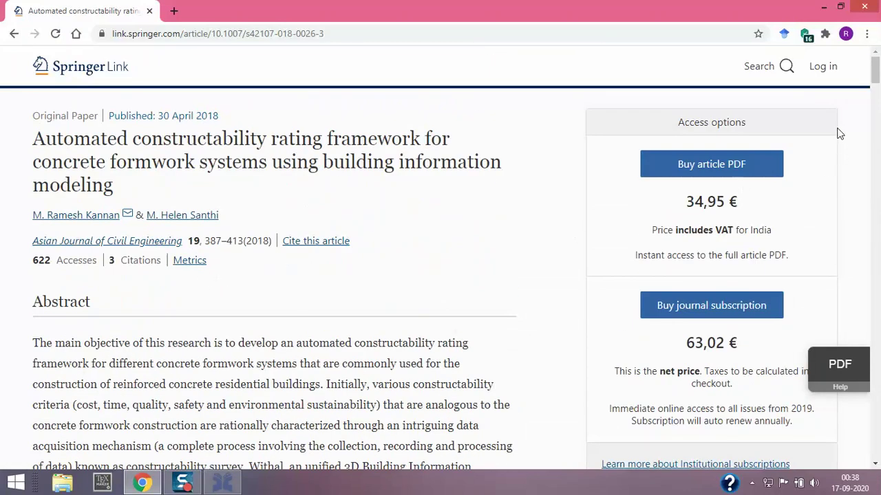
left_click_drag(875, 72, 866, 428)
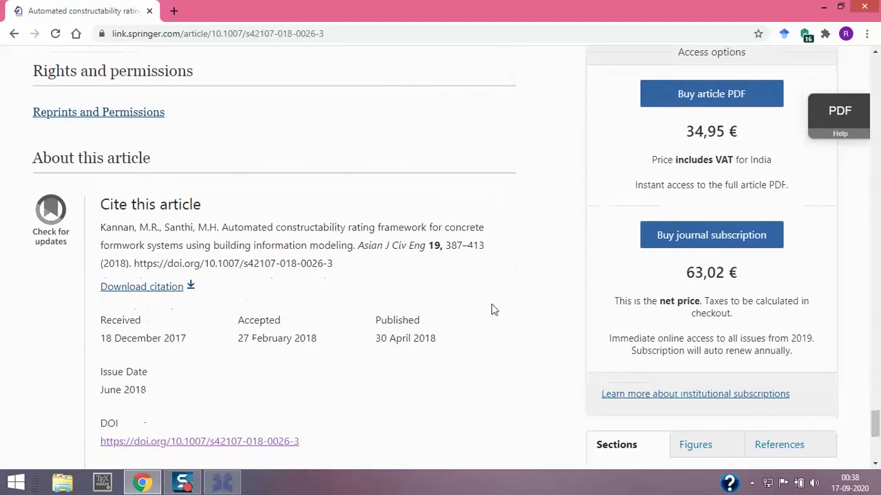
left_click_drag(333, 264, 131, 264)
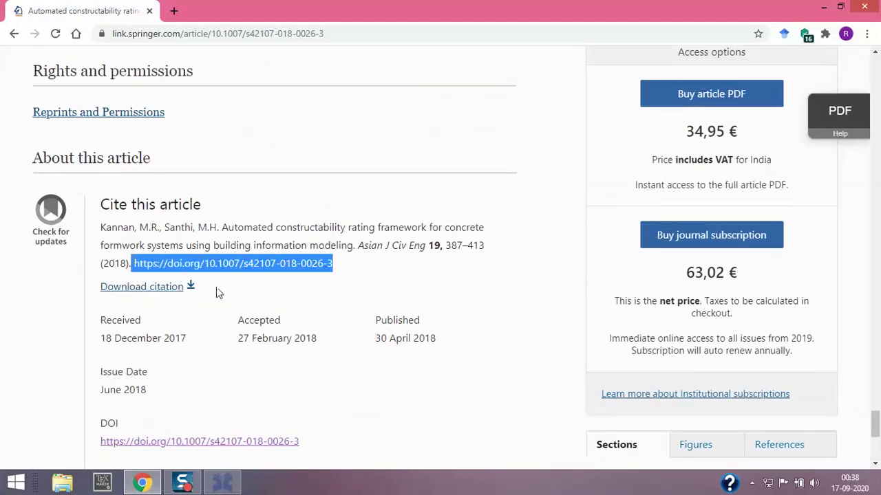
key("ctrl+c")
left_click(222, 483)
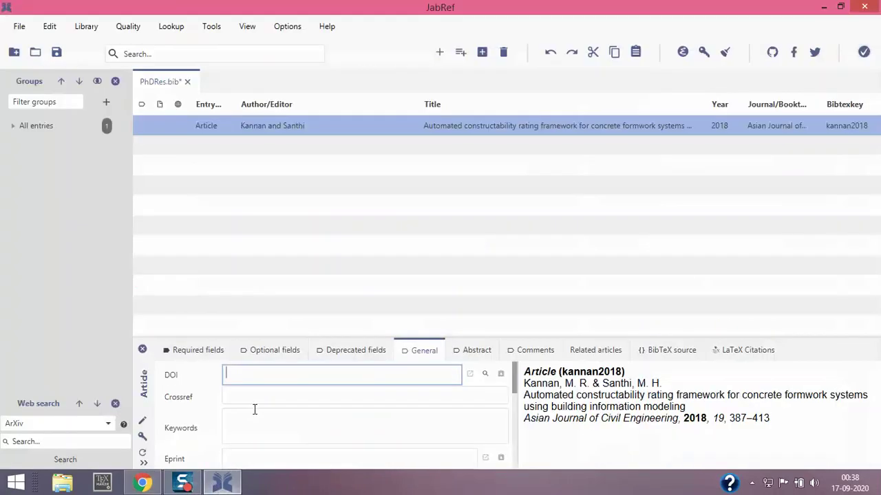
key("ctrl+v")
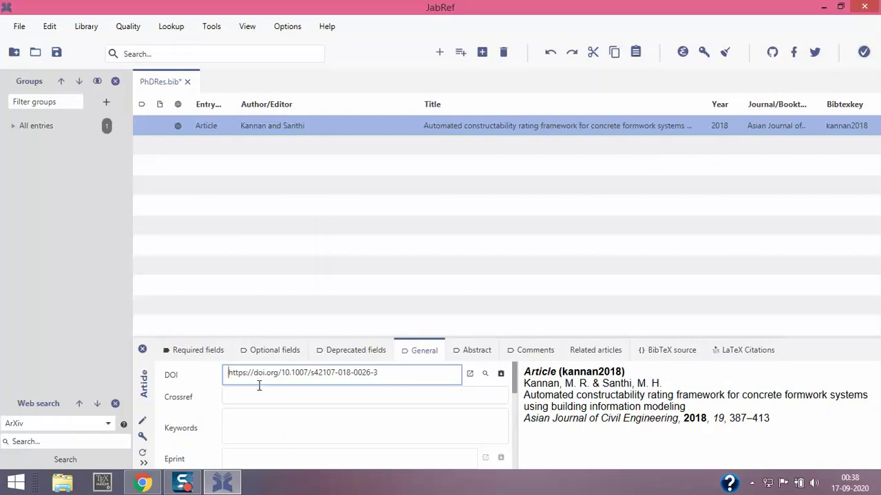
Step: Look through the SpringerLink article page, from the citation section up to the abstract, for keywords to use in the entry's Keywords field
left_click(278, 398)
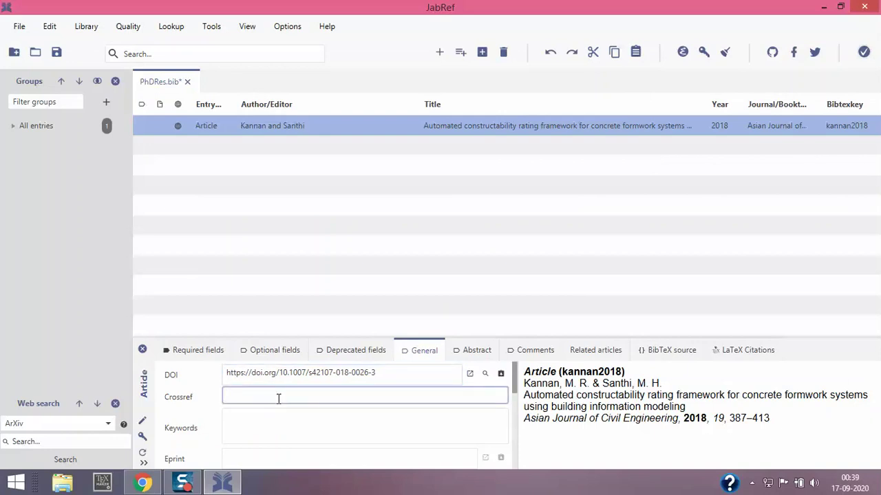
scroll(275, 394, "down", 1)
left_click(260, 409)
scroll(259, 411, "down", 1)
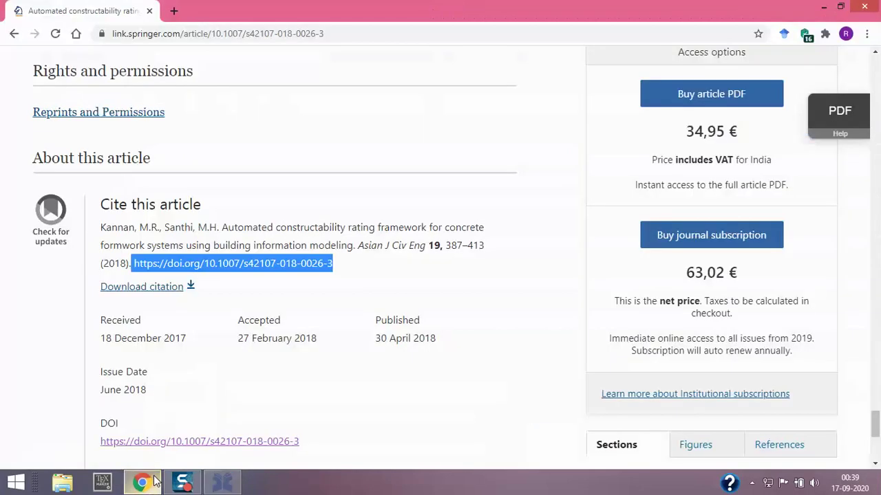
left_click(143, 483)
left_click(290, 245)
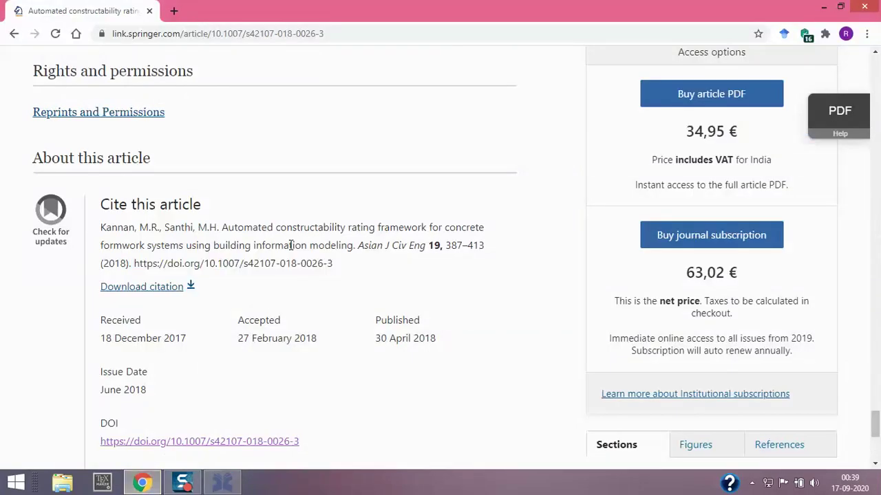
scroll(291, 247, "up", 20)
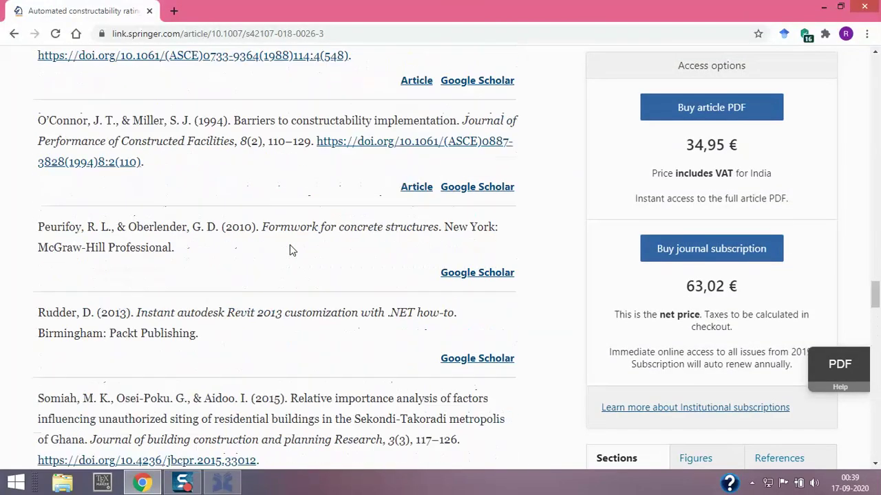
scroll(291, 250, "up", 20)
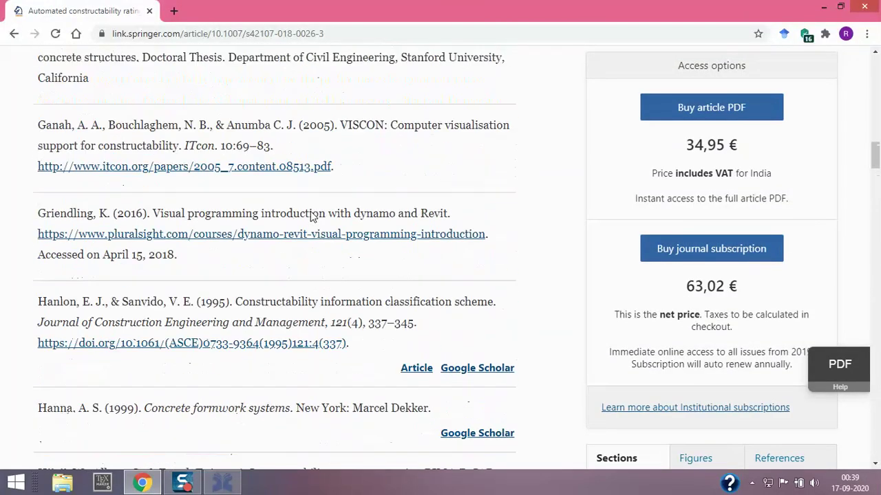
scroll(310, 214, "up", 20)
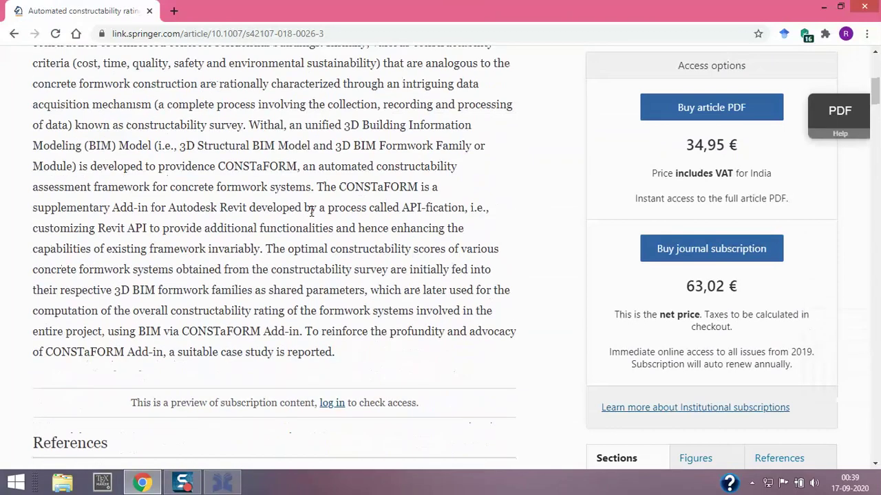
scroll(311, 212, "up", 5)
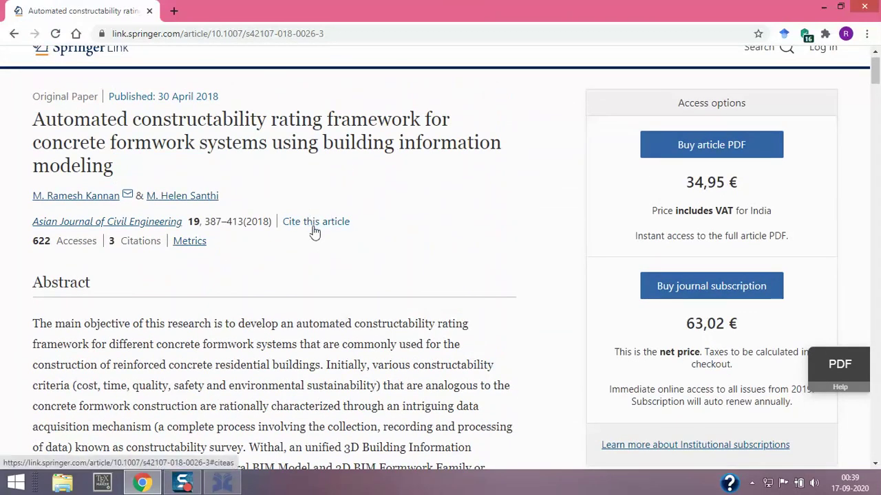
scroll(310, 284, "down", 2)
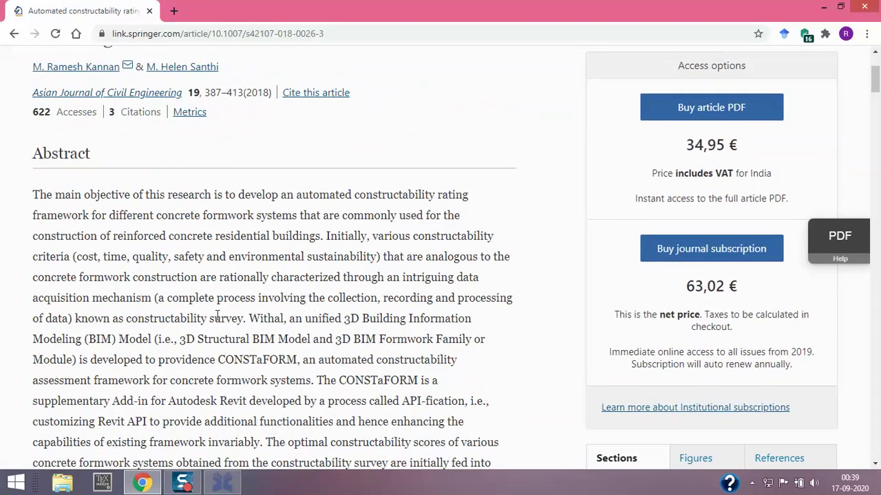
scroll(218, 316, "up", 2)
key("alt+Tab")
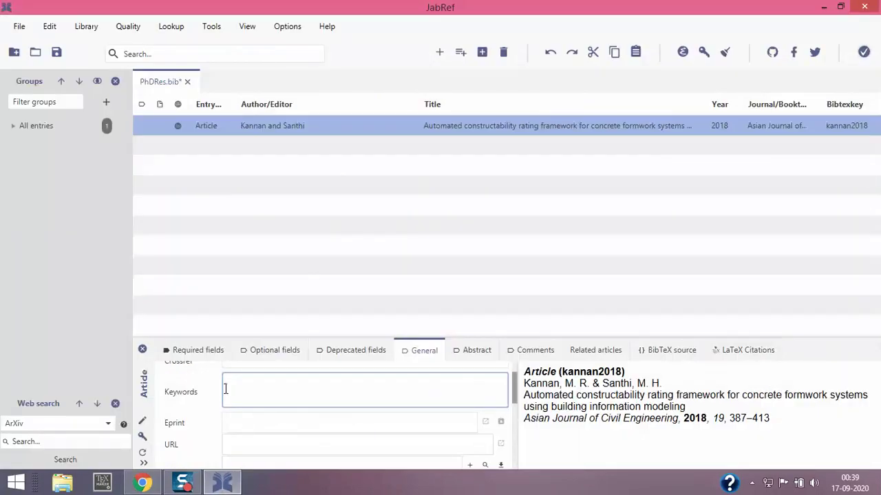
left_click(234, 425)
scroll(238, 417, "down", 1)
left_click(243, 428)
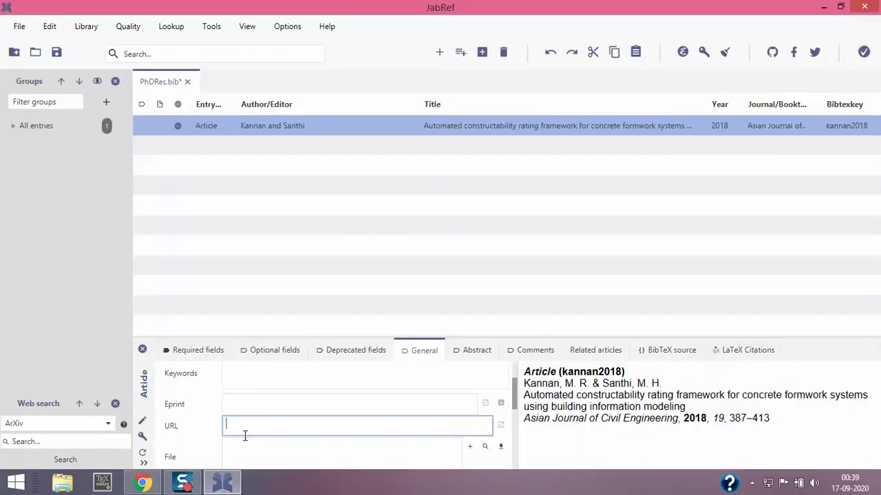
left_click(222, 485)
left_click(186, 33)
right_click(186, 33)
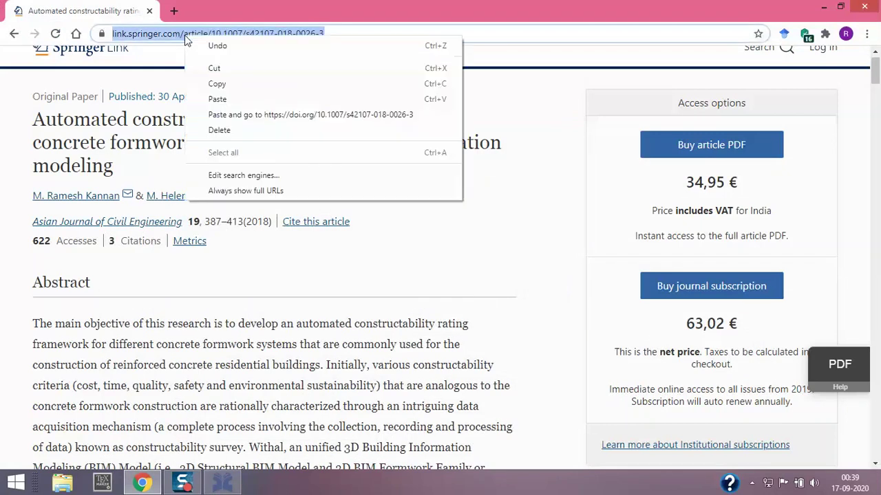
left_click(214, 83)
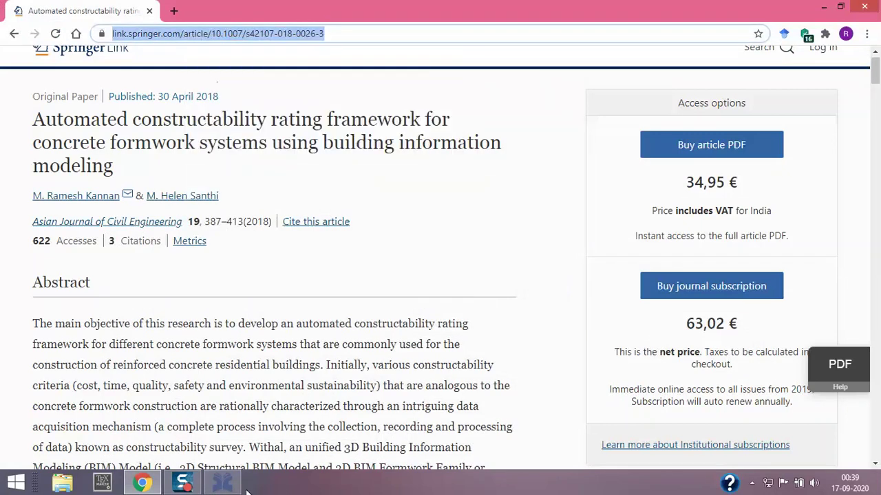
left_click(221, 485)
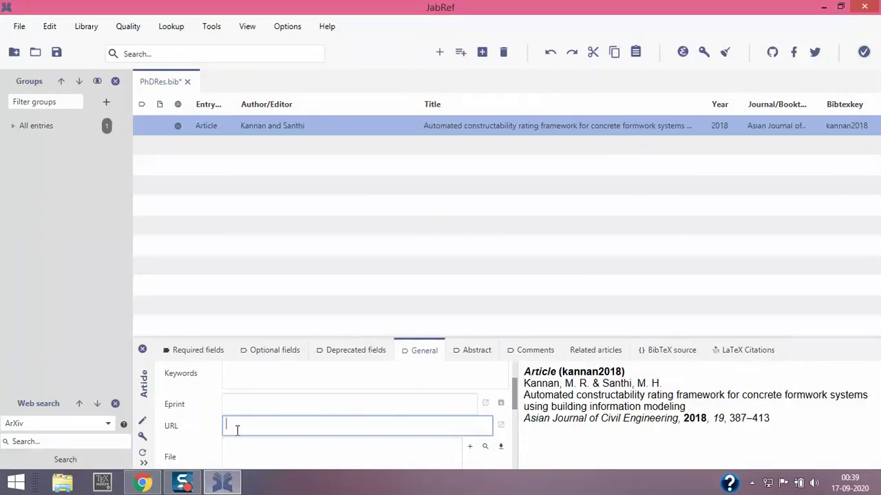
key("ctrl+v")
left_click(195, 427)
Step: Try to download the article's file from the copied SpringerLink address and remove the file link from the entry
scroll(197, 421, "down", 1)
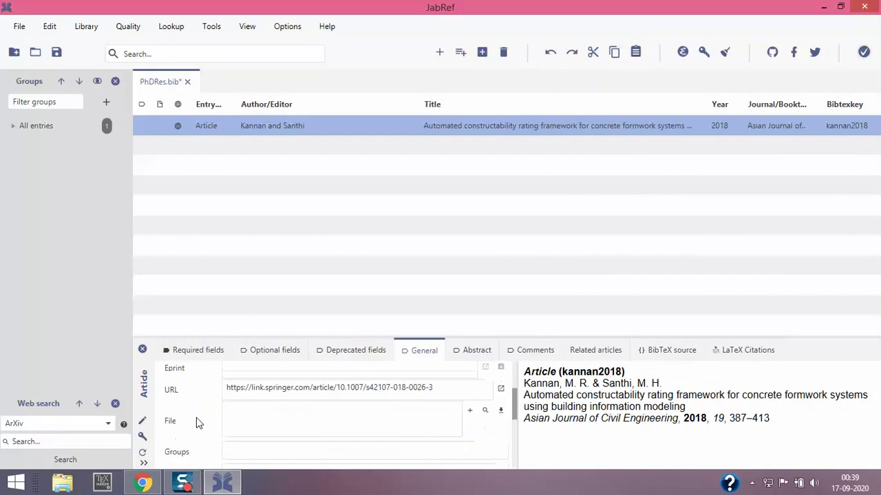
left_click(504, 412)
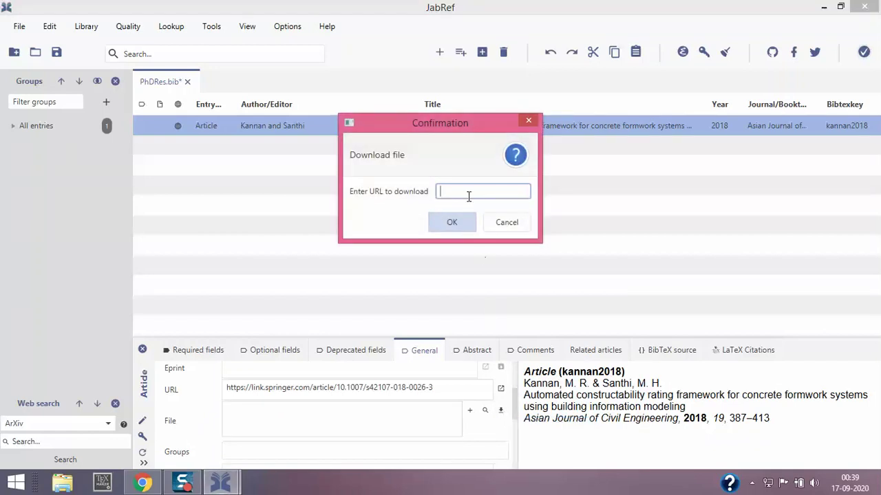
key("ctrl+v")
left_click(461, 224)
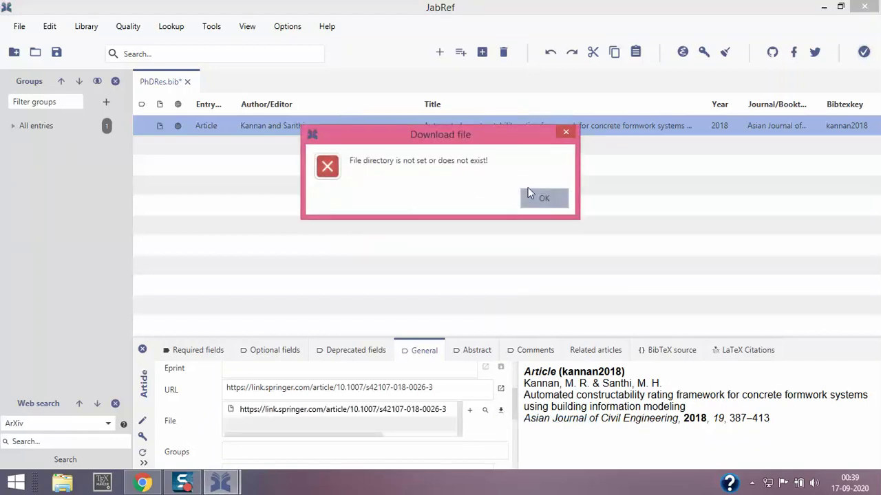
left_click(543, 199)
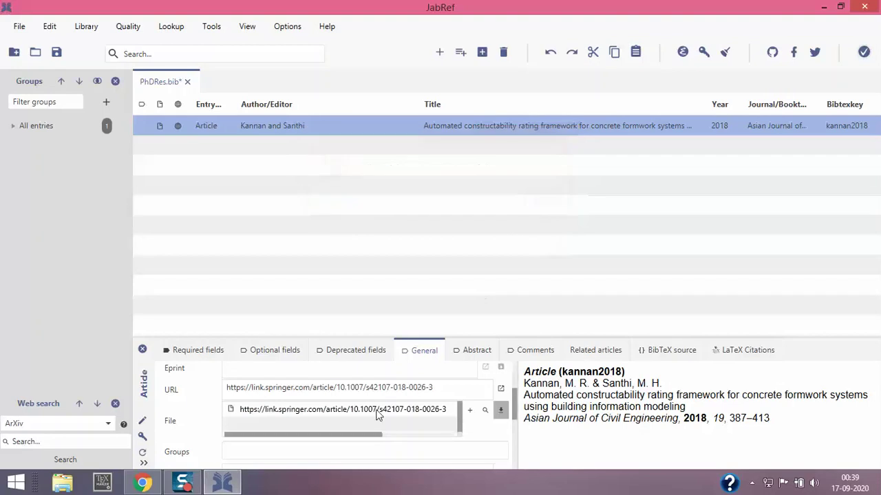
left_click(425, 413)
key("Delete")
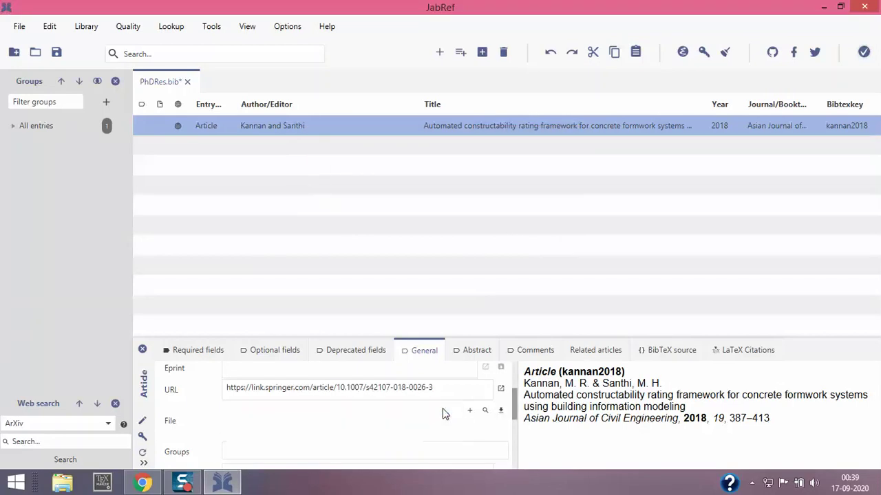
scroll(216, 415, "down", 2)
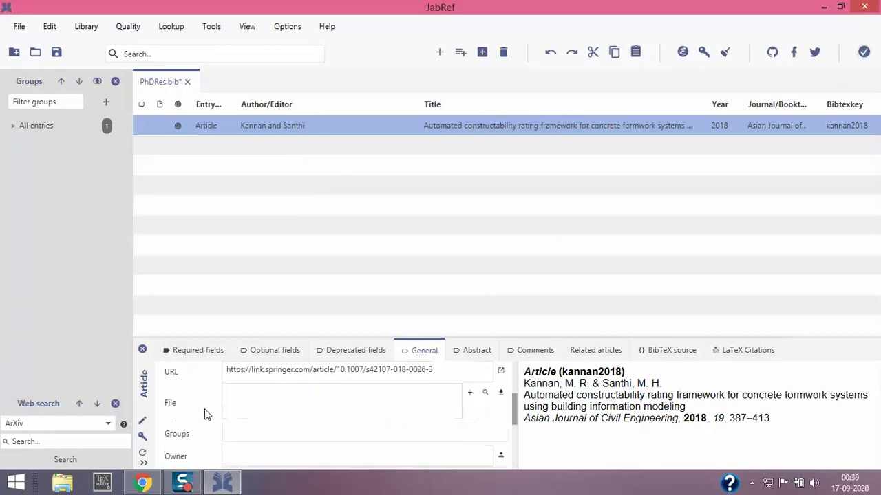
scroll(205, 415, "down", 1)
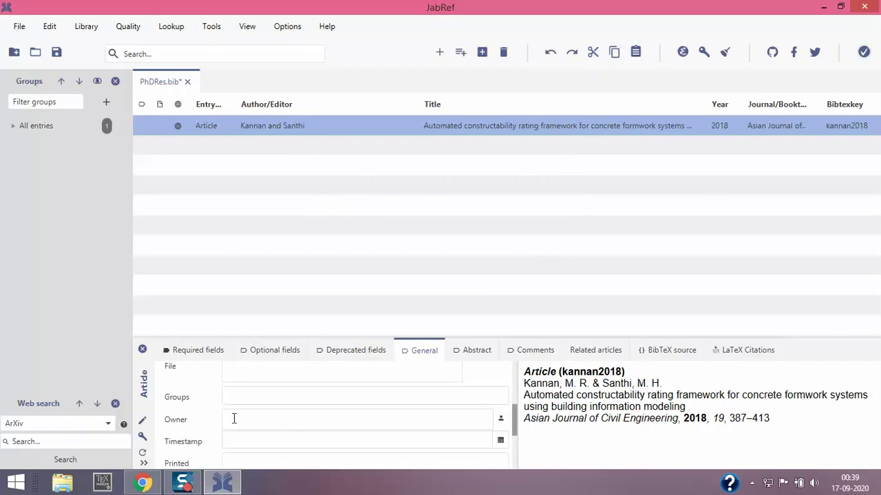
scroll(227, 419, "down", 2)
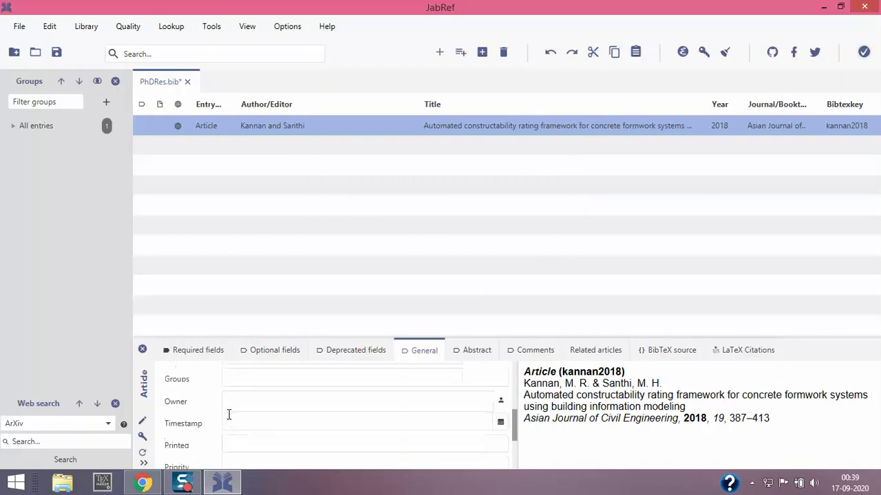
scroll(234, 412, "down", 2)
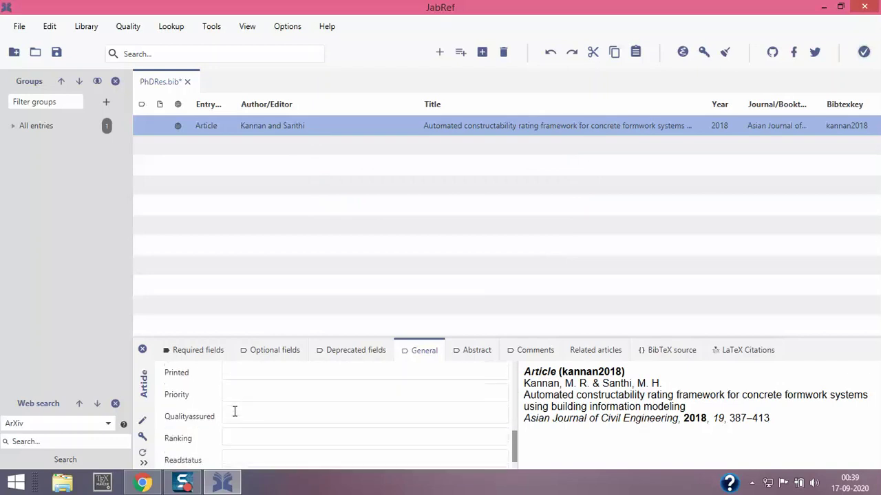
scroll(234, 412, "down", 1)
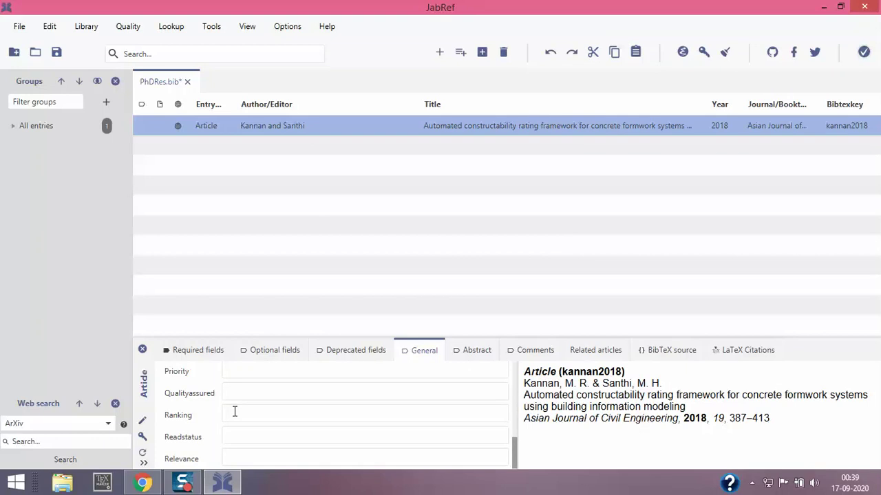
Step: Fill the article entry's Abstract field with the full abstract text copied from its SpringerLink page
left_click(461, 350)
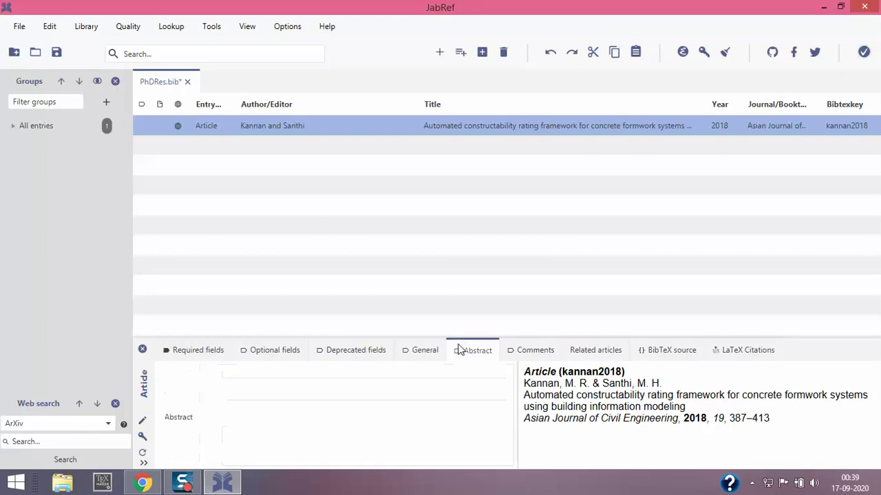
left_click(227, 483)
scroll(54, 324, "down", 1)
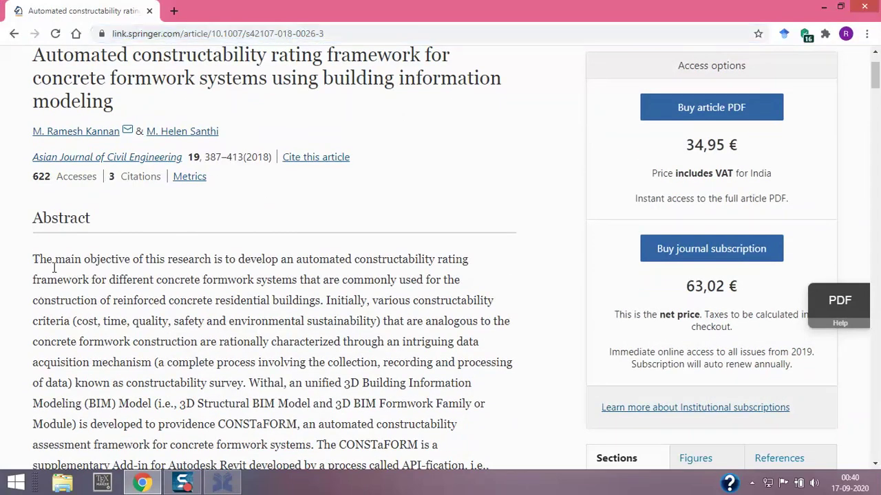
left_click_drag(32, 261, 380, 396)
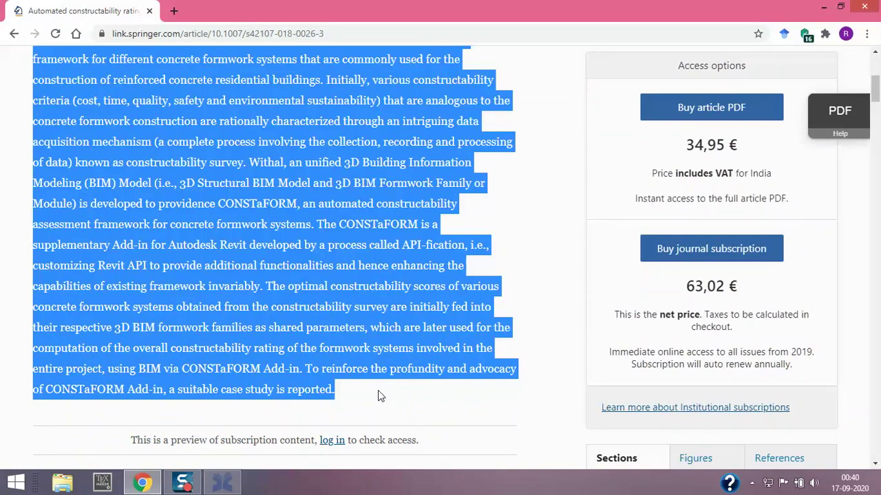
scroll(381, 395, "down", 5)
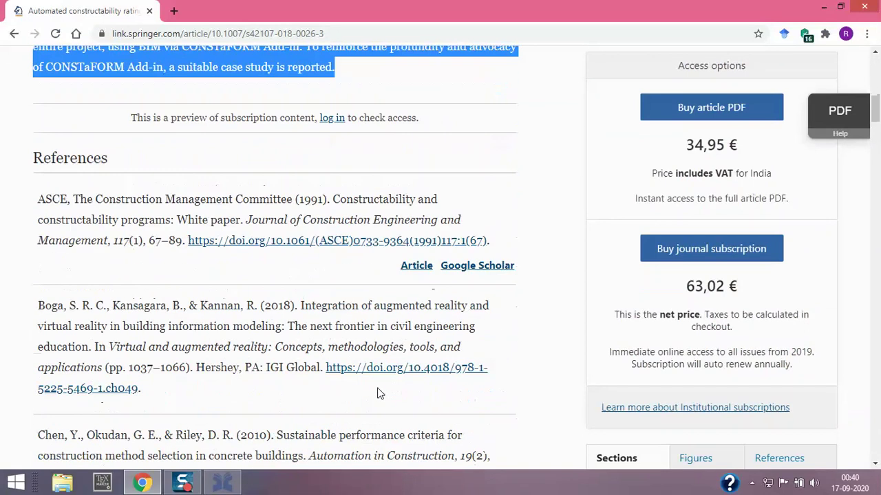
left_click(226, 484)
left_click(226, 403)
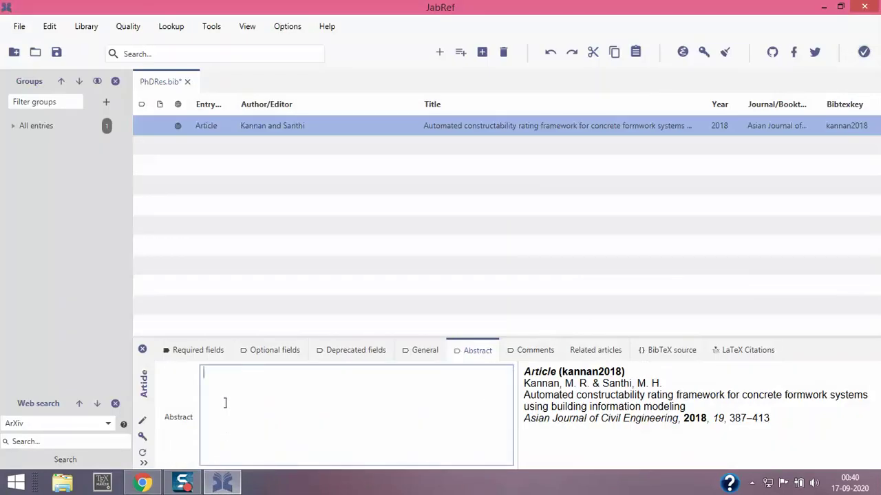
key("ctrl+v")
scroll(638, 395, "down", 6)
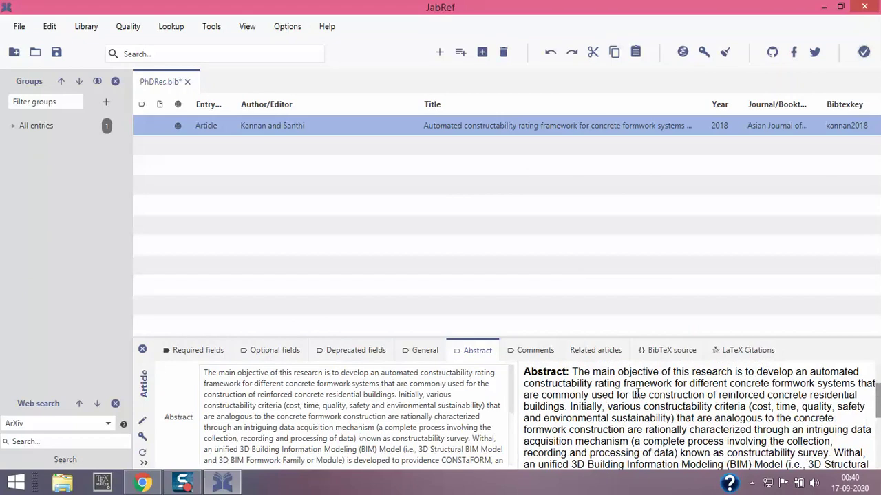
Step: Look through the entry's comments, related articles and BibTeX source, enlarging the entry editor to show the whole source
left_click(541, 352)
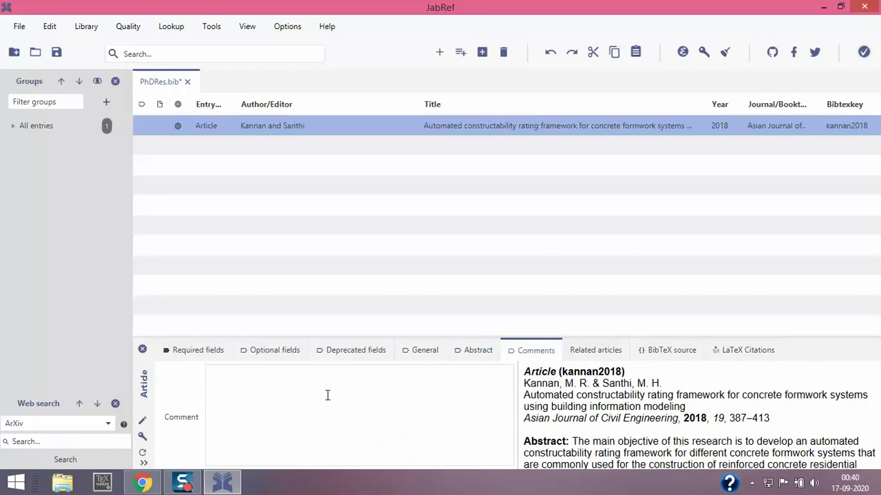
left_click(603, 352)
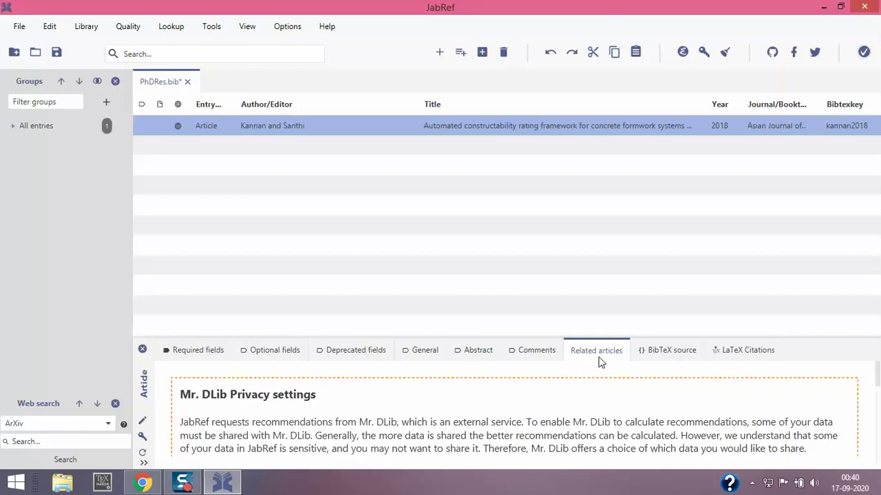
left_click(653, 355)
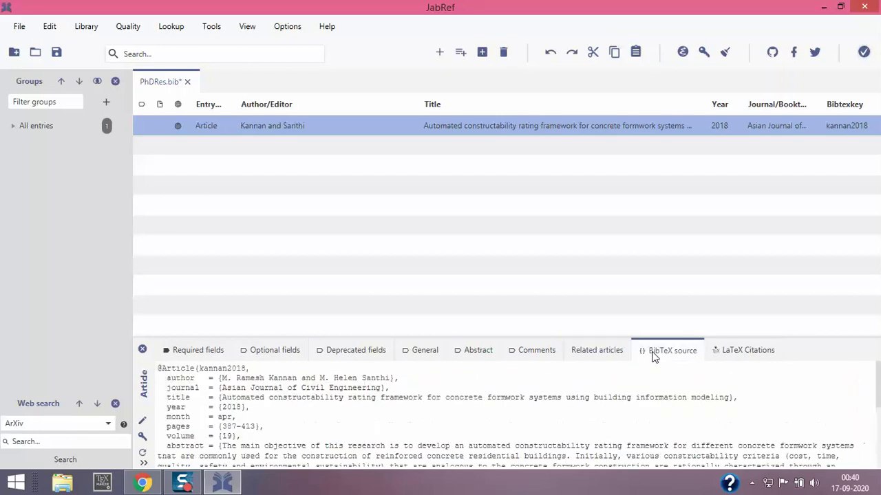
left_click_drag(527, 337, 532, 169)
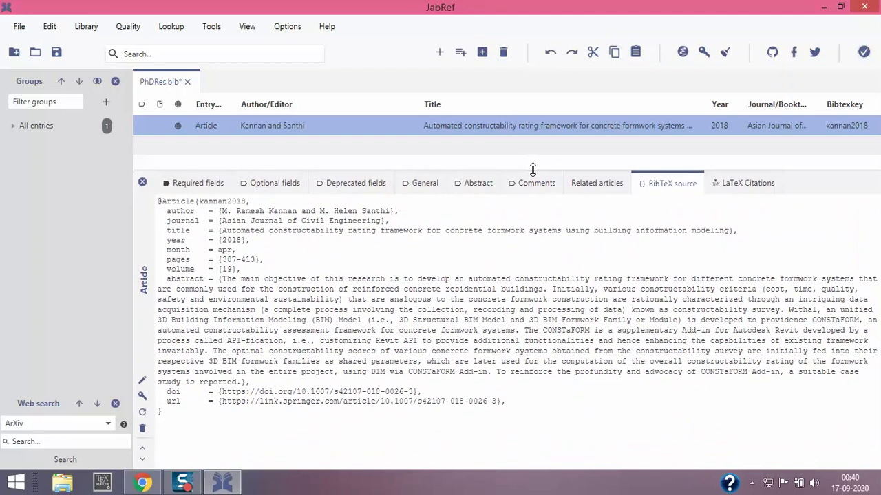
Step: Delete all the text from the article entry's Abstract field
left_click(485, 185)
left_click_drag(354, 409, 161, 200)
key("BackSpace")
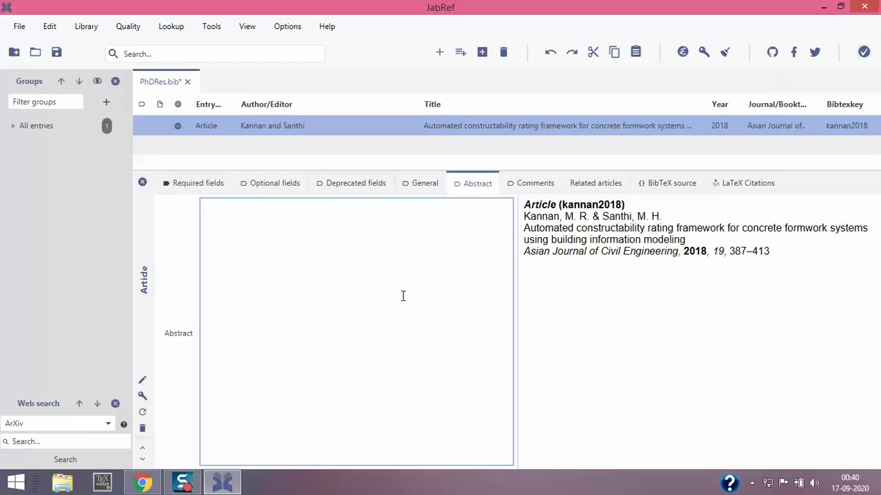
left_click(676, 184)
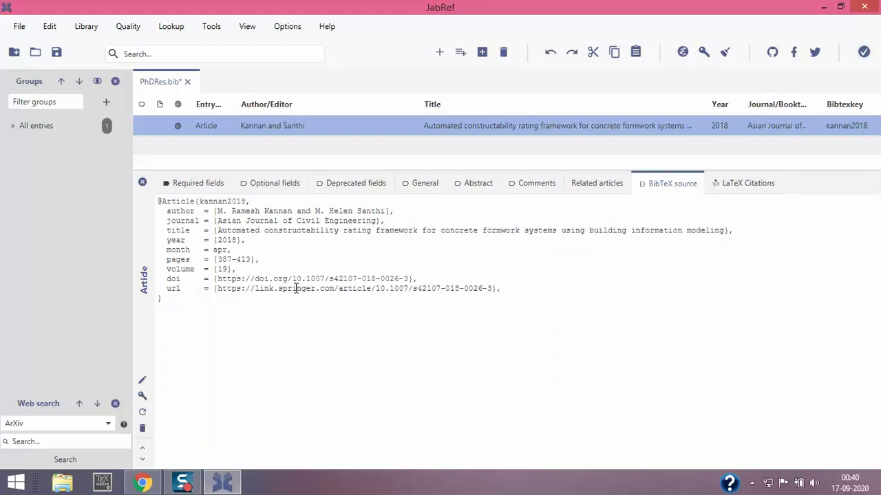
left_click(762, 188)
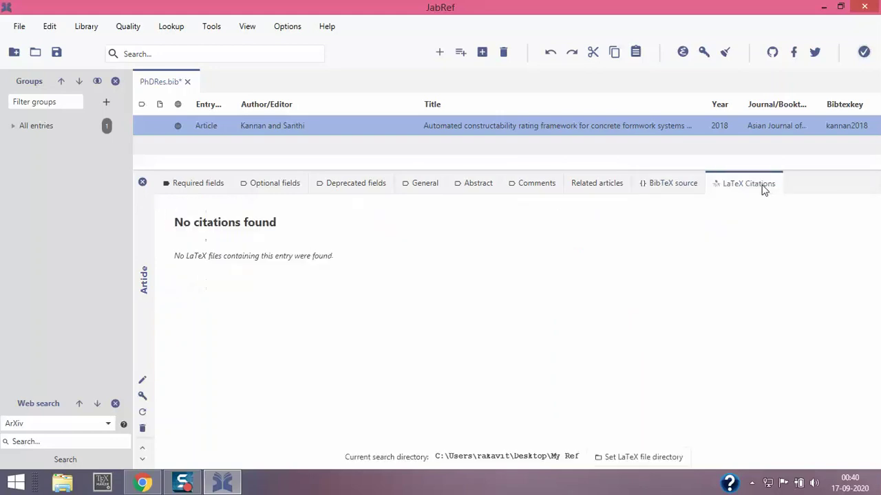
left_click(652, 184)
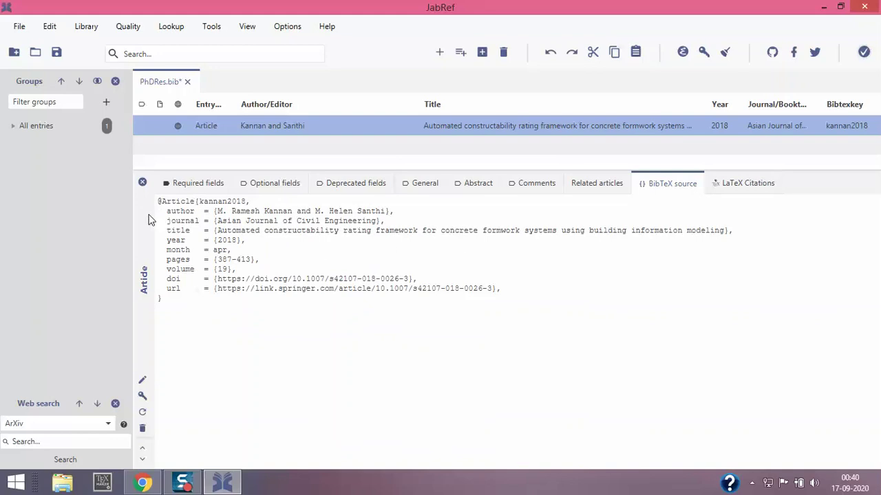
left_click_drag(157, 201, 531, 310)
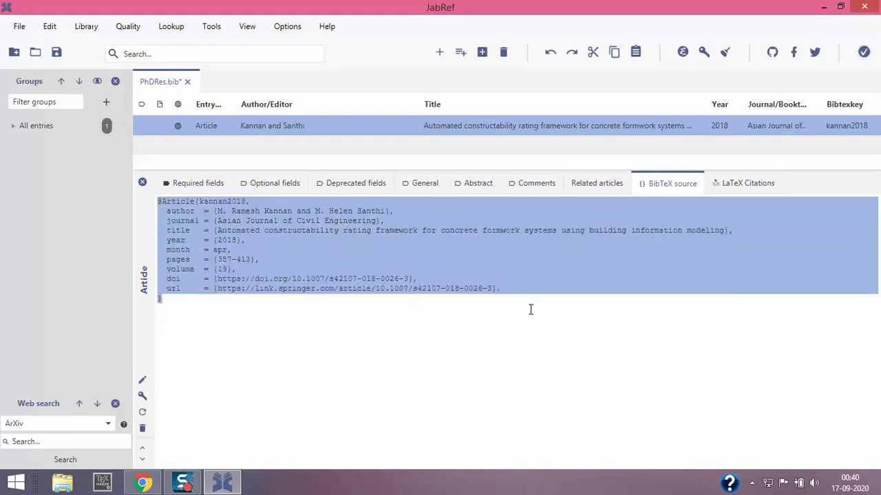
left_click(312, 315)
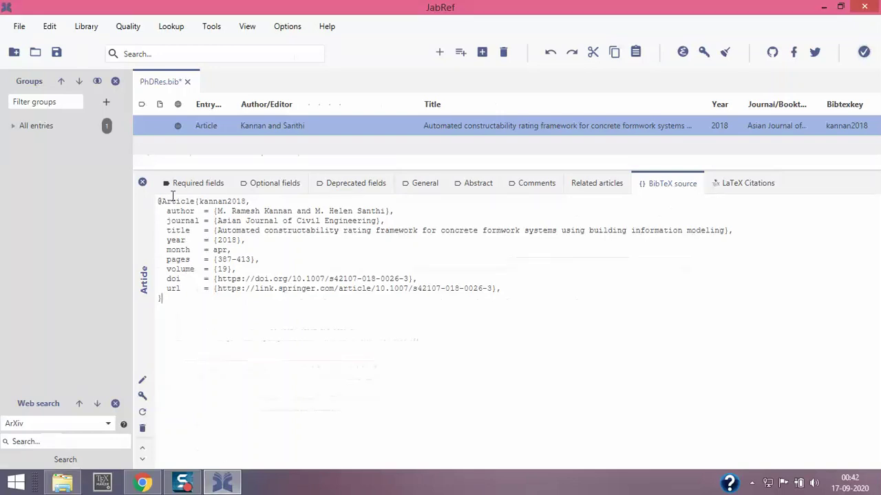
Step: Export all library entries in Harvard RTF format to the My Ref folder as Sample.doc
left_click(21, 28)
mouse_move(62, 184)
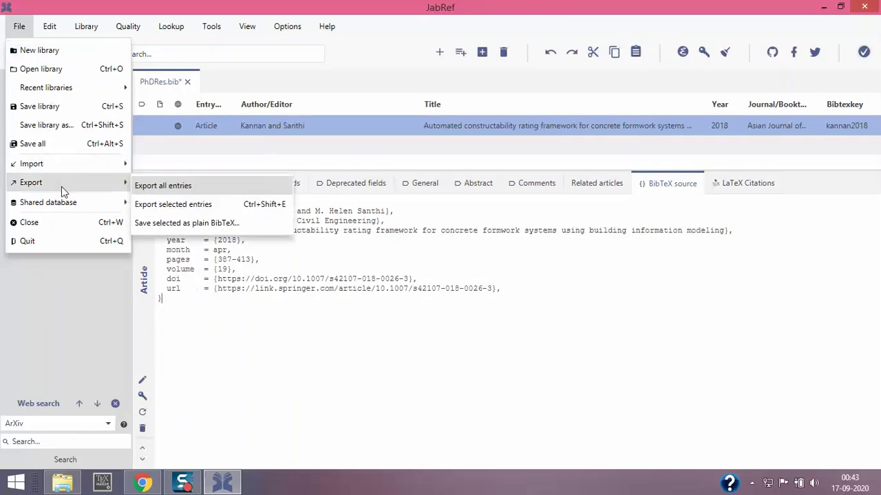
left_click(204, 186)
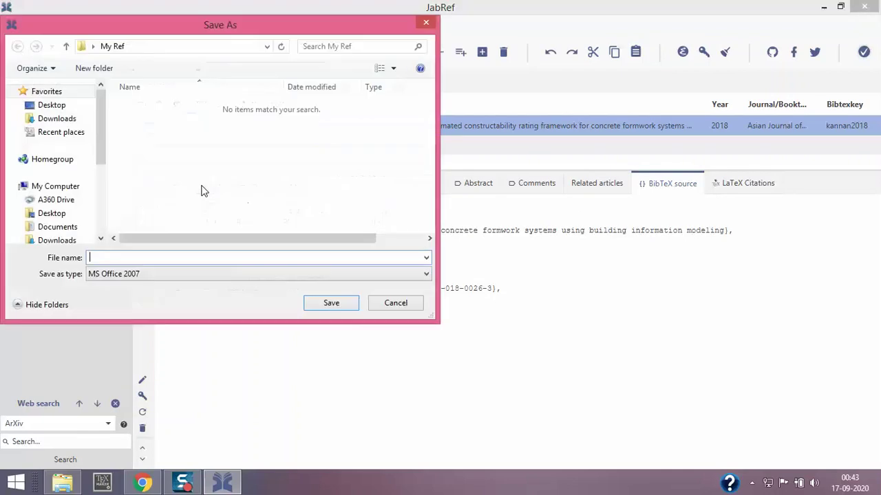
left_click(158, 277)
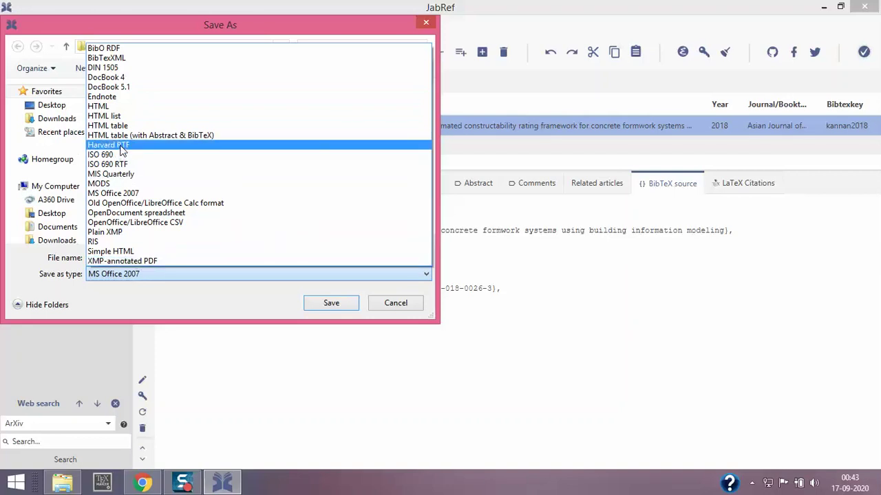
left_click(122, 148)
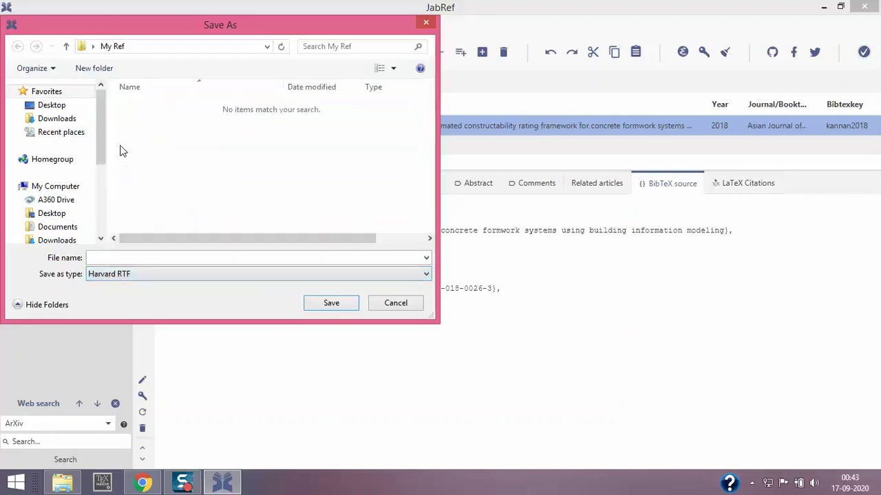
left_click(135, 256)
type("Samp")
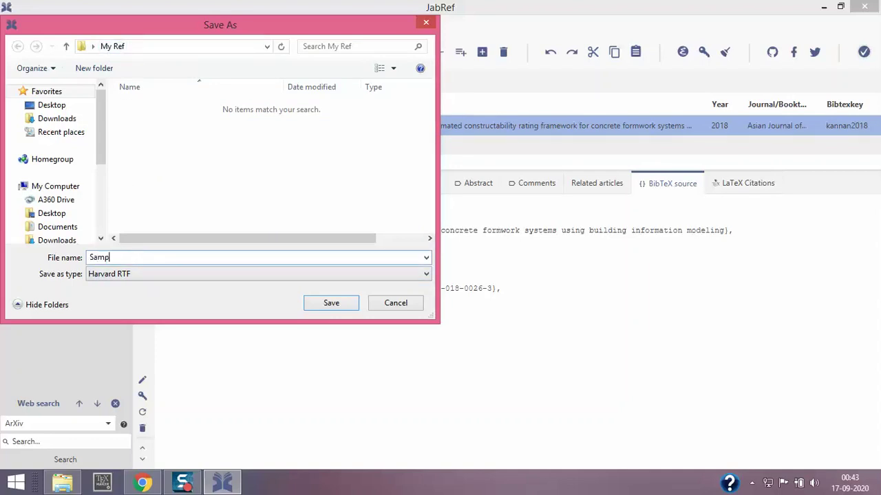
type("le.doc")
left_click(331, 306)
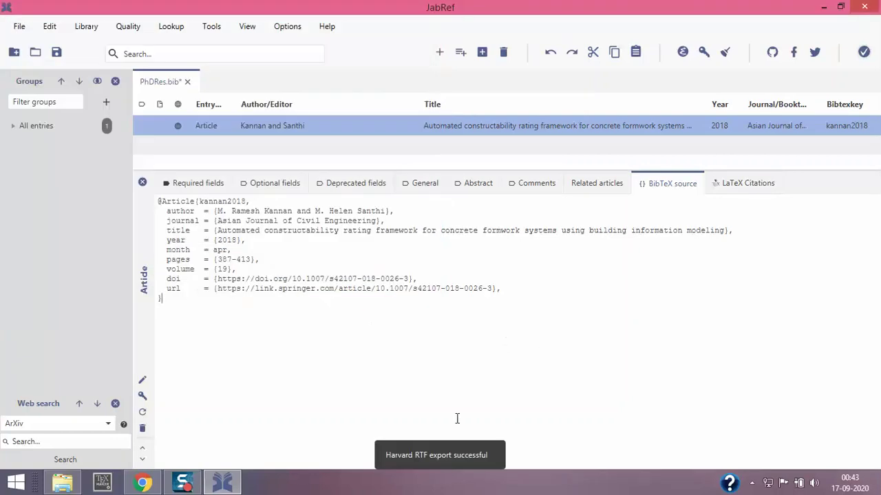
Step: Open the exported Sample document from the My Ref folder in Word and examine the formatted reference
left_click(67, 482)
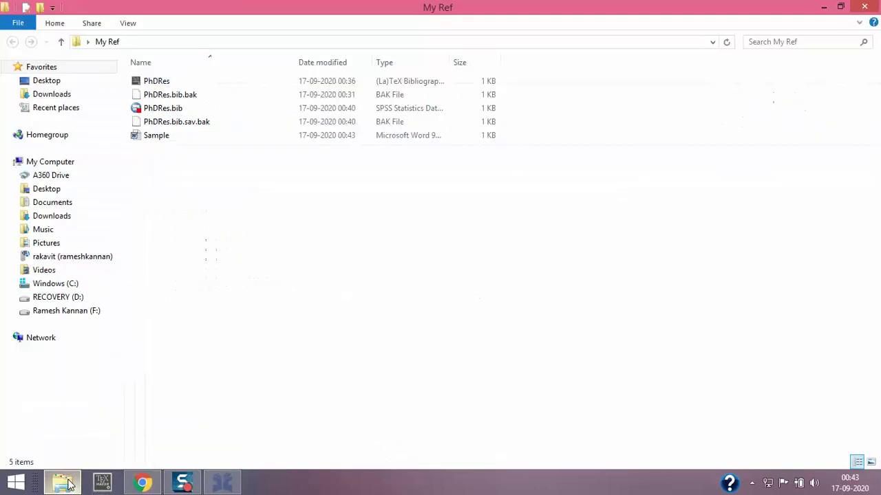
double_click(191, 137)
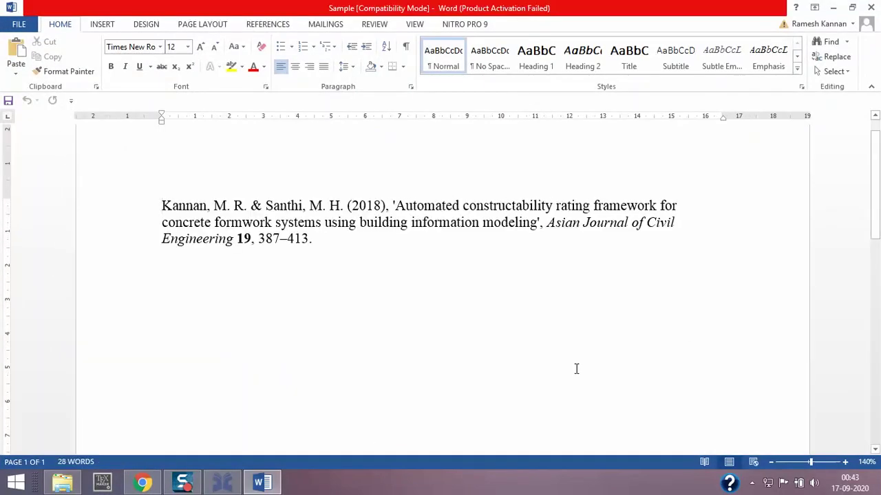
scroll(369, 165, "up", 3)
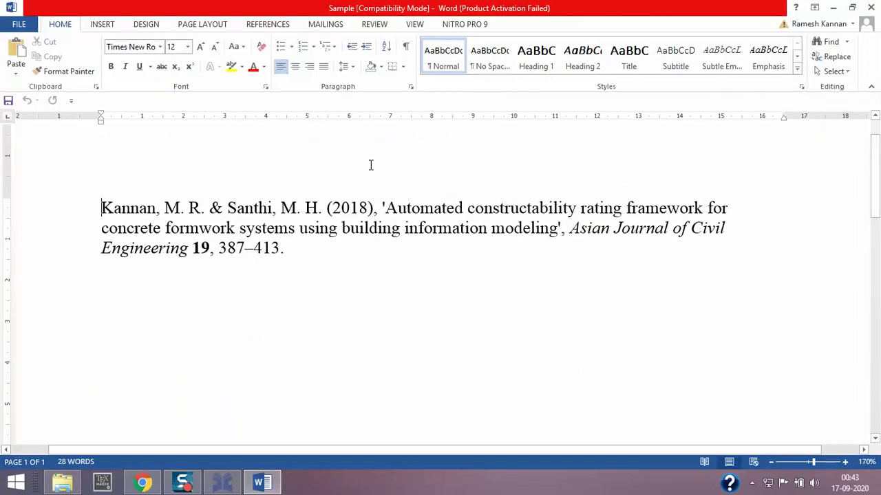